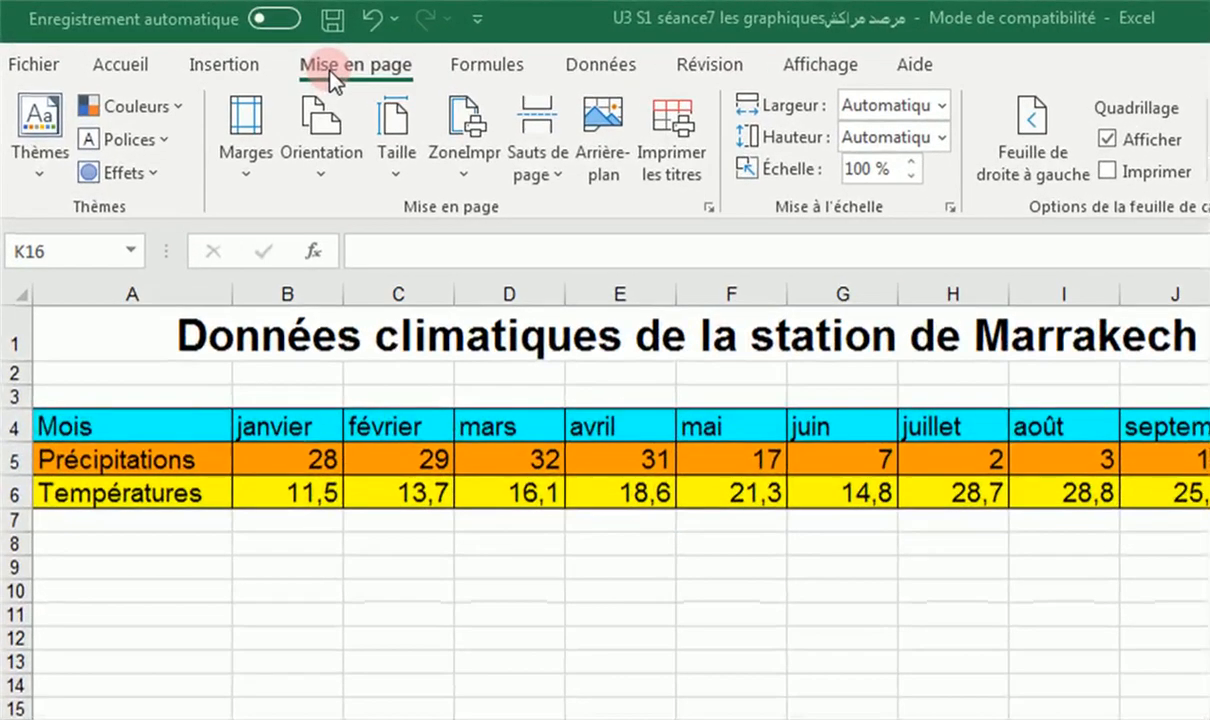
Try the right-to-left sheet layout on the climate data sheet and restore the left-to-right layout.
click(25, 73)
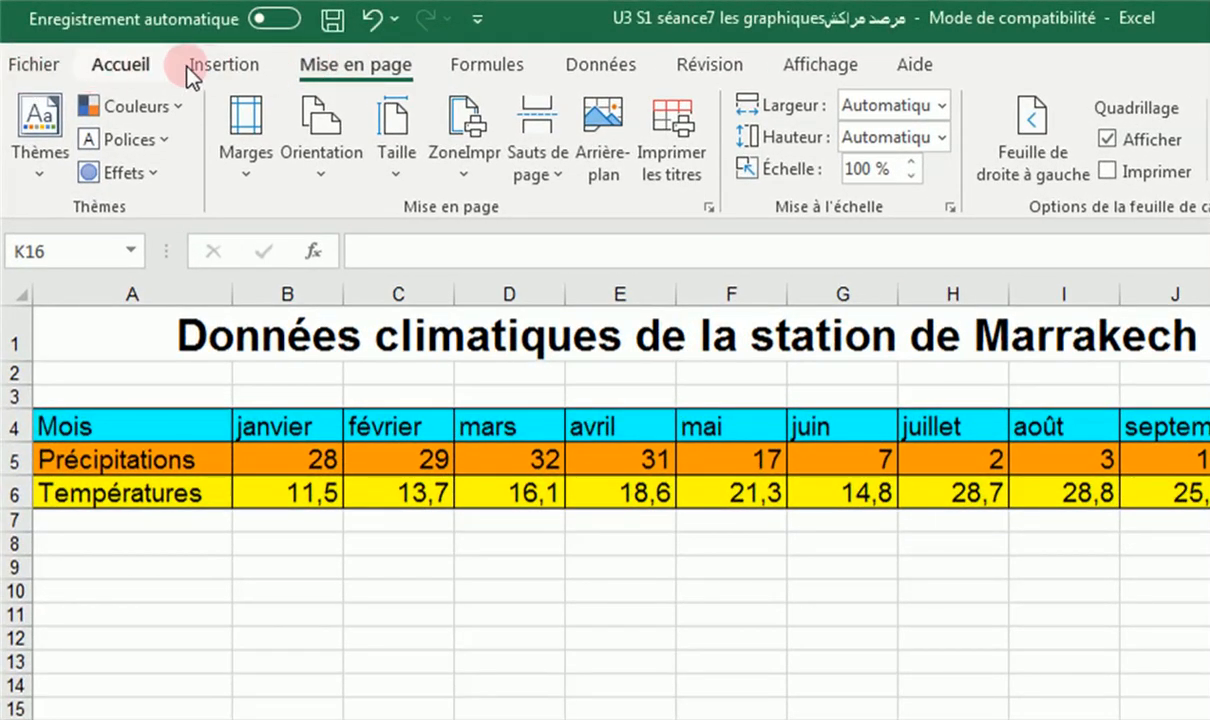
click(139, 65)
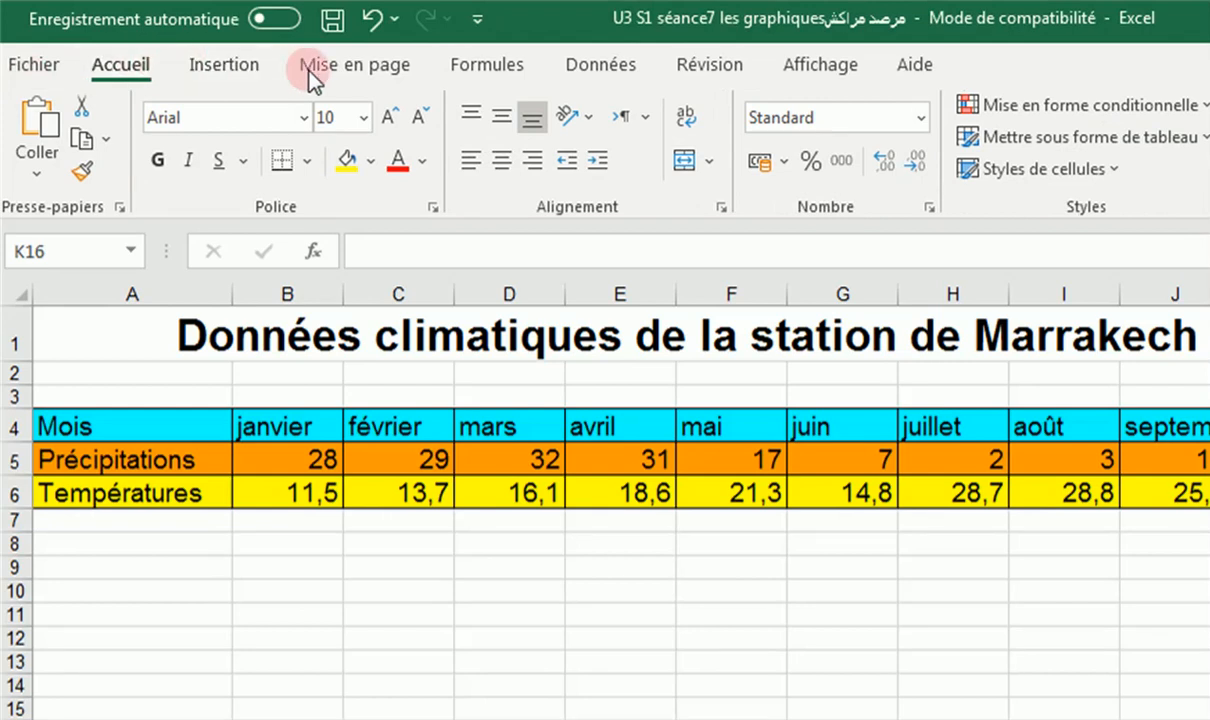
click(244, 72)
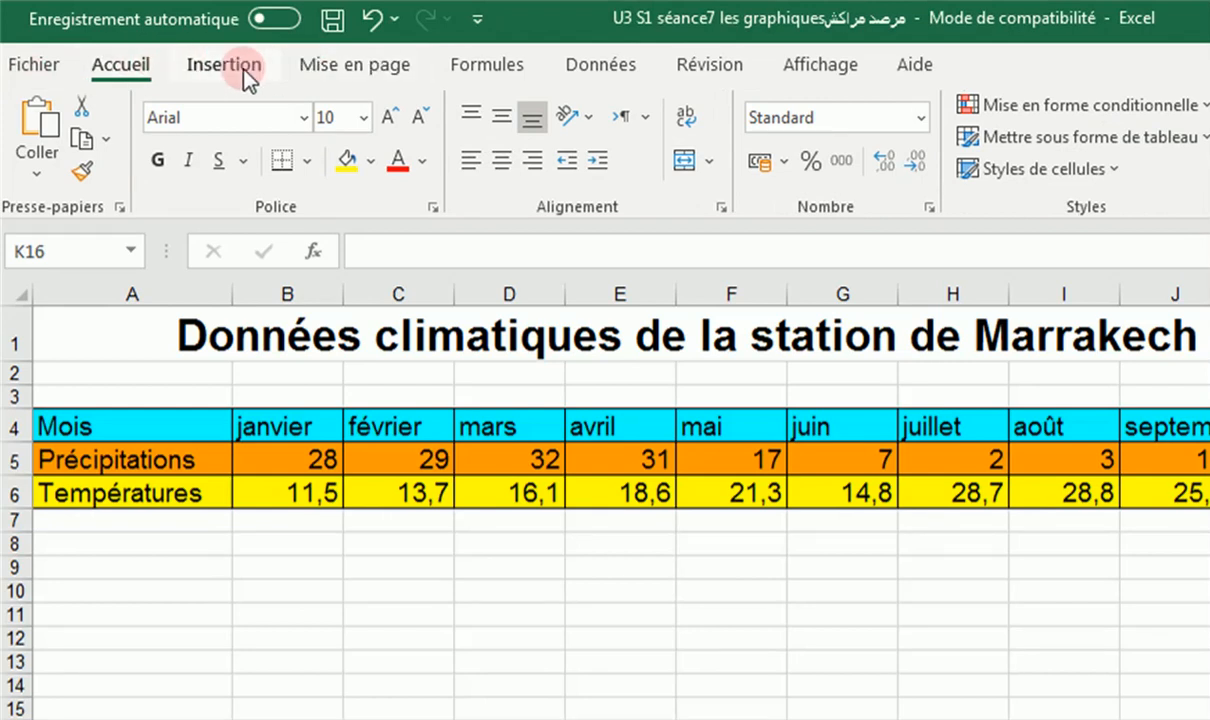
click(360, 70)
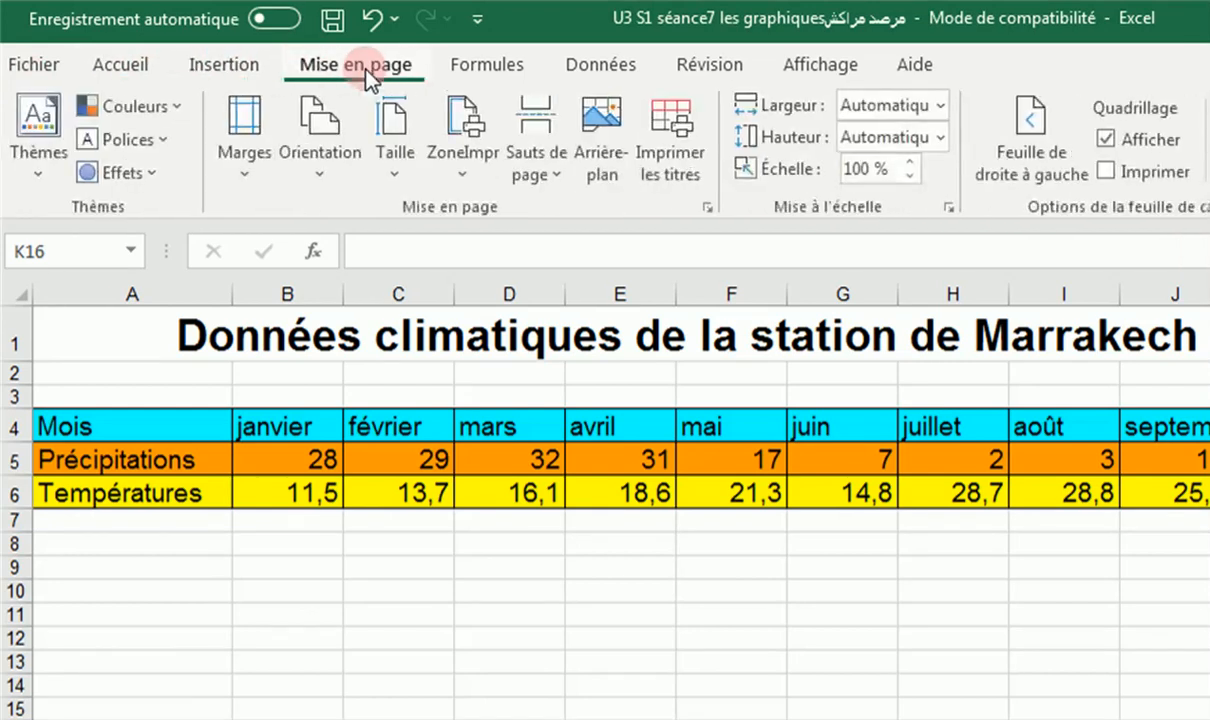
click(1036, 176)
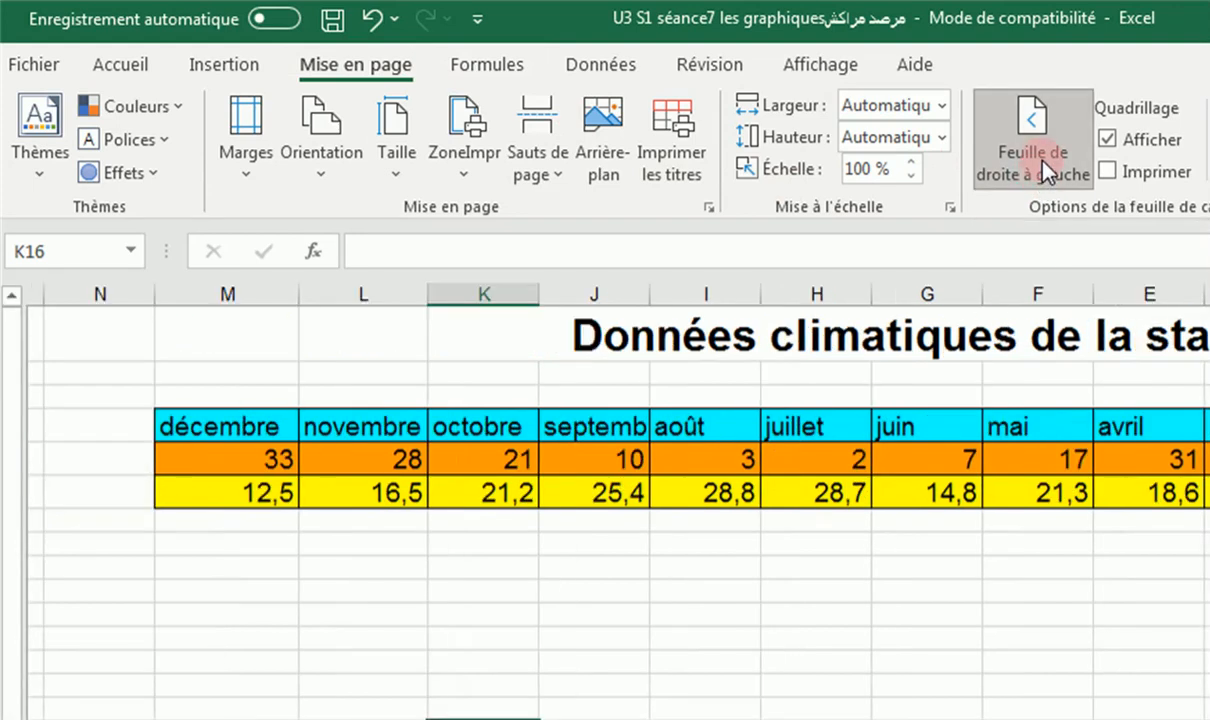
click(1043, 170)
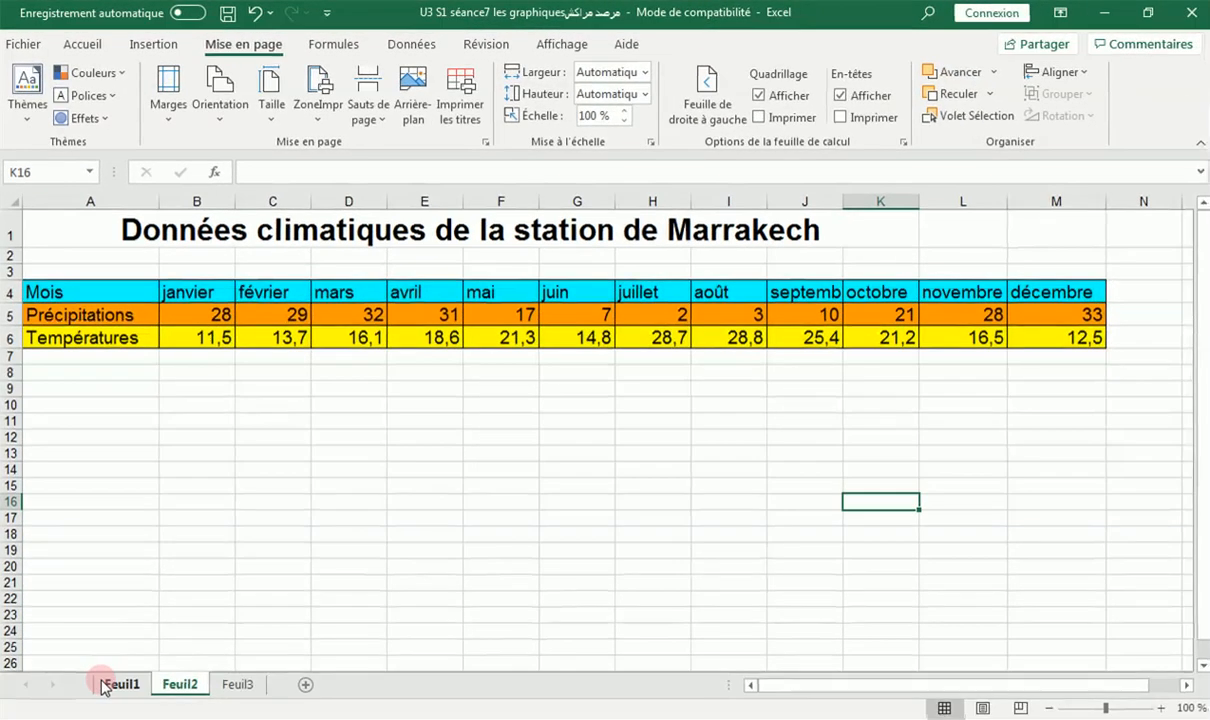
Compare the Arabic climate table on Feuil1 with the French one on Feuil2.
click(108, 683)
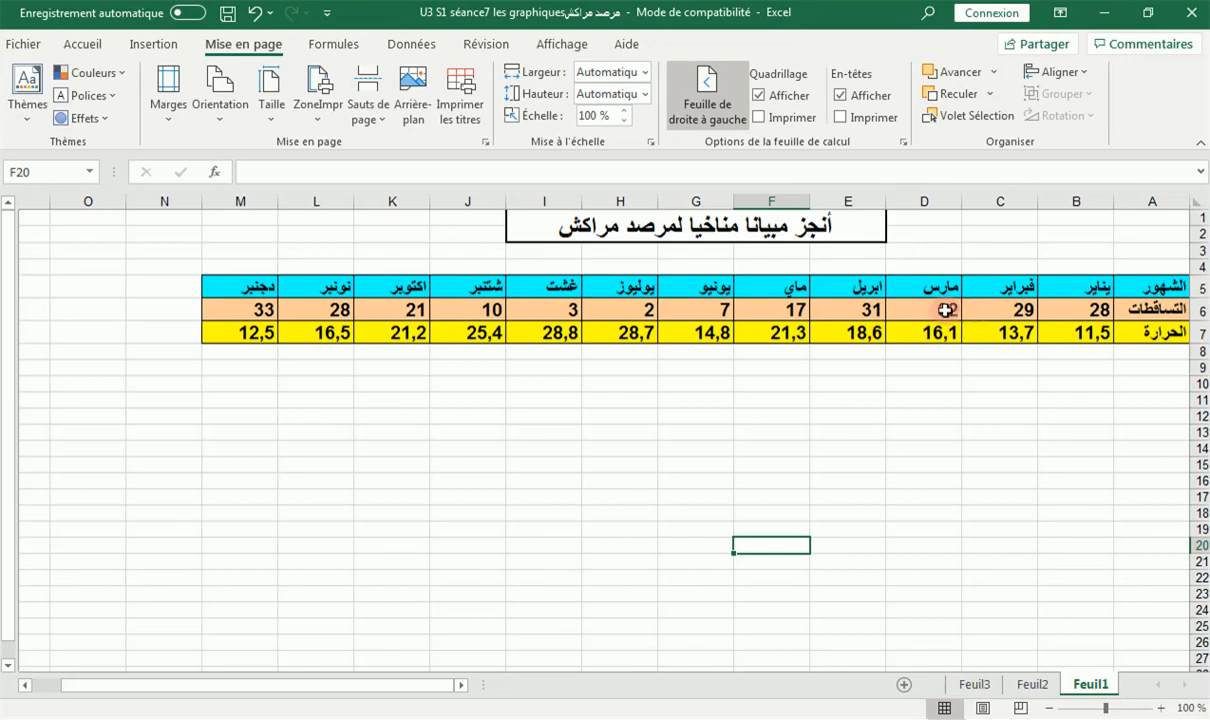
click(1033, 685)
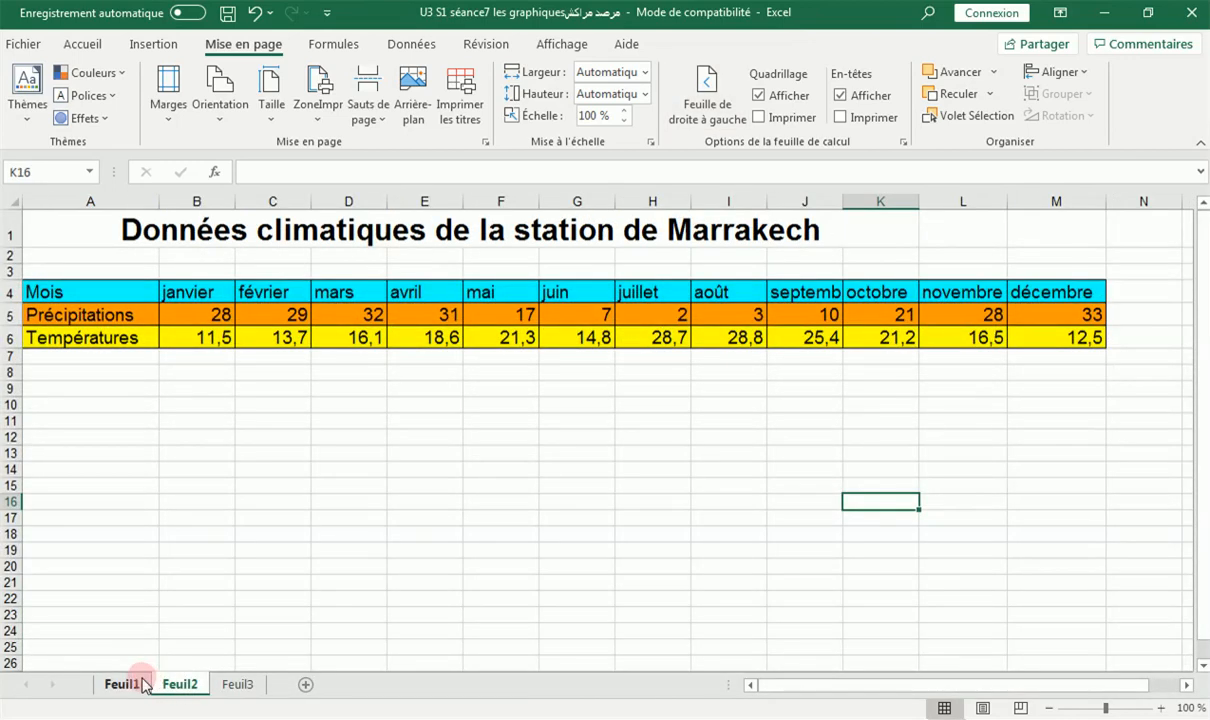
click(135, 686)
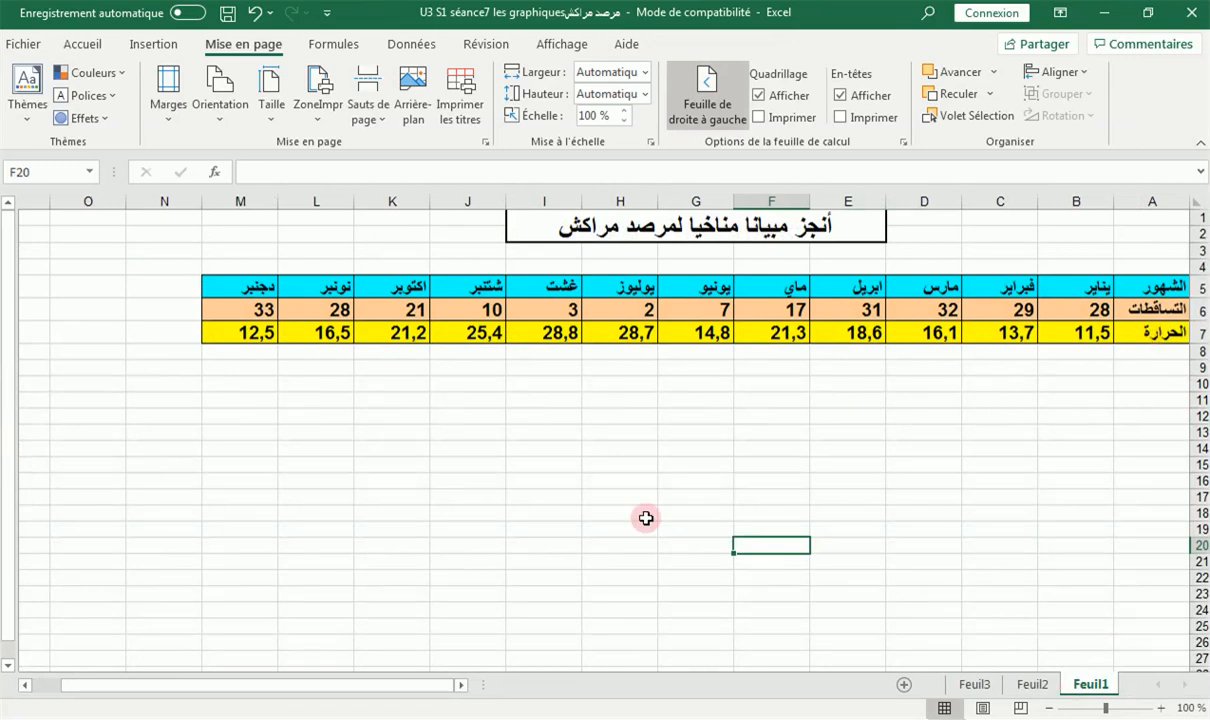
click(1030, 685)
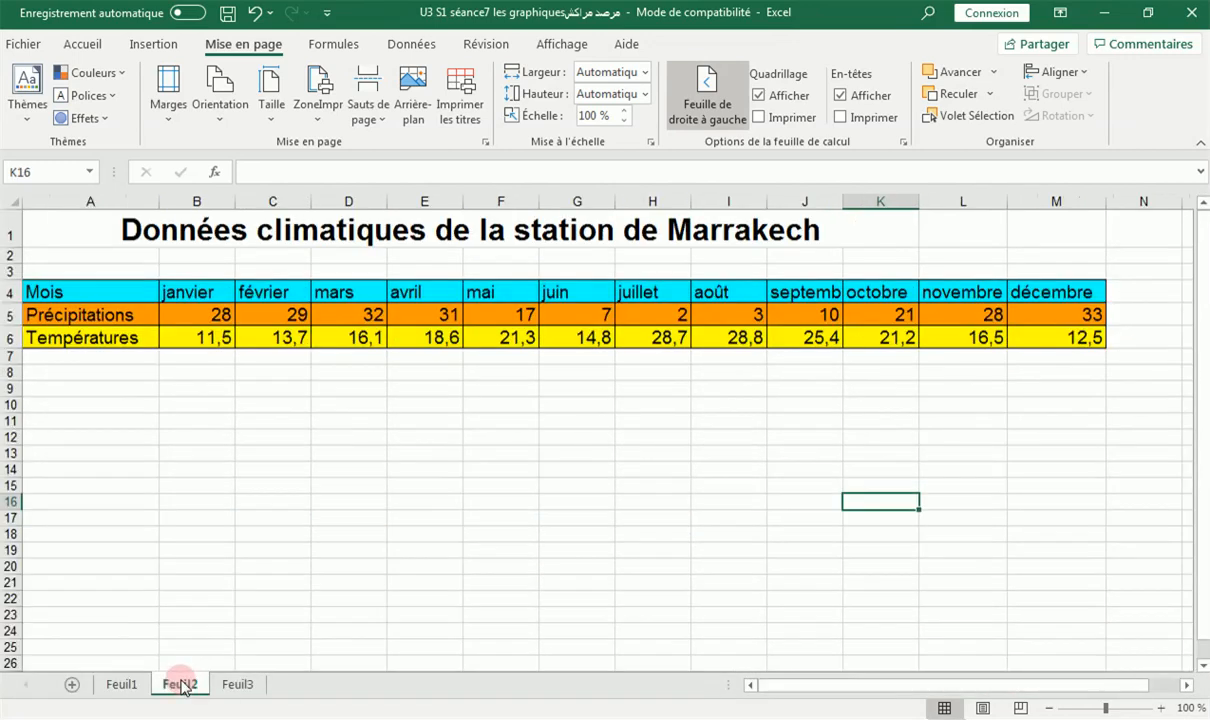
Start a new chart from the climate table A4:M6 and choose the Graphique combiné type, Colonne groupée - Ligne.
drag(108, 293, 1076, 342)
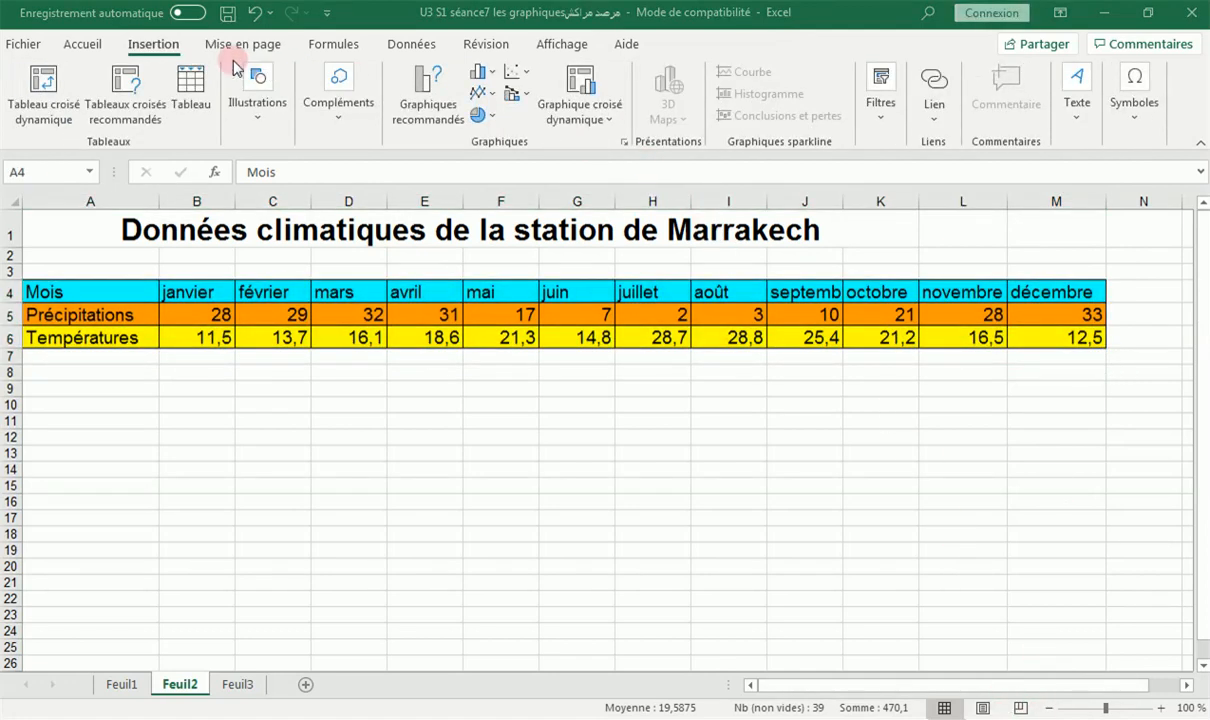
click(169, 48)
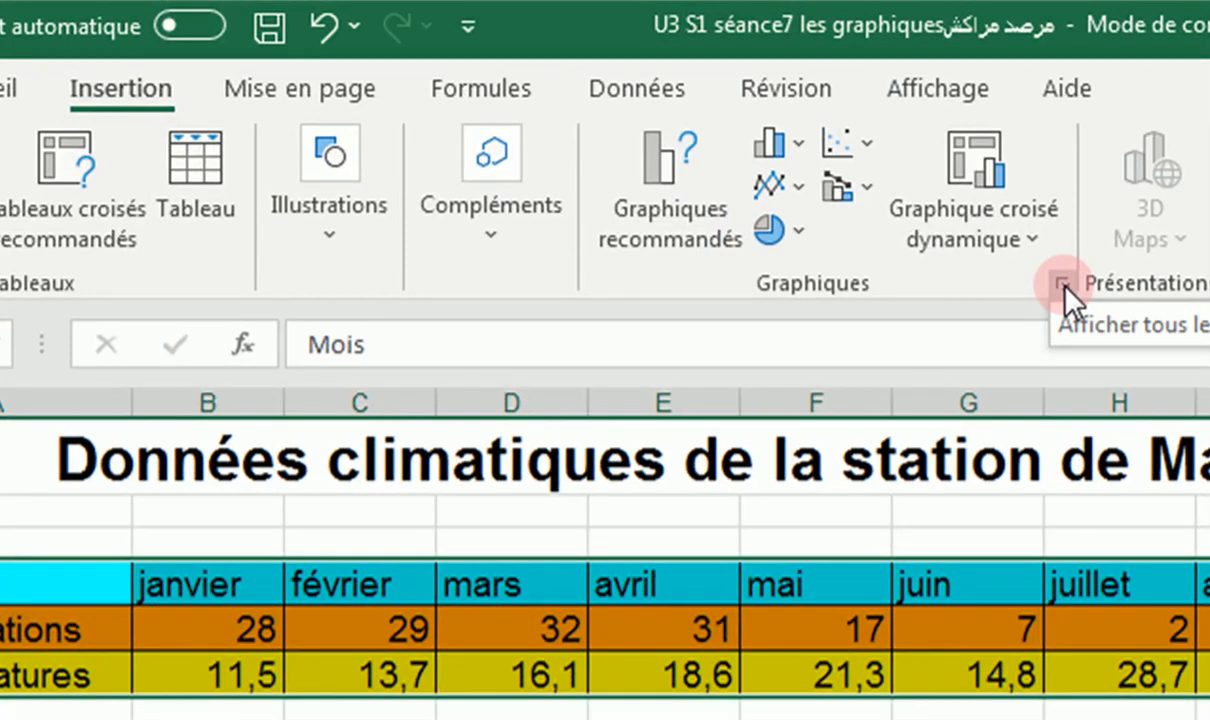
click(1063, 284)
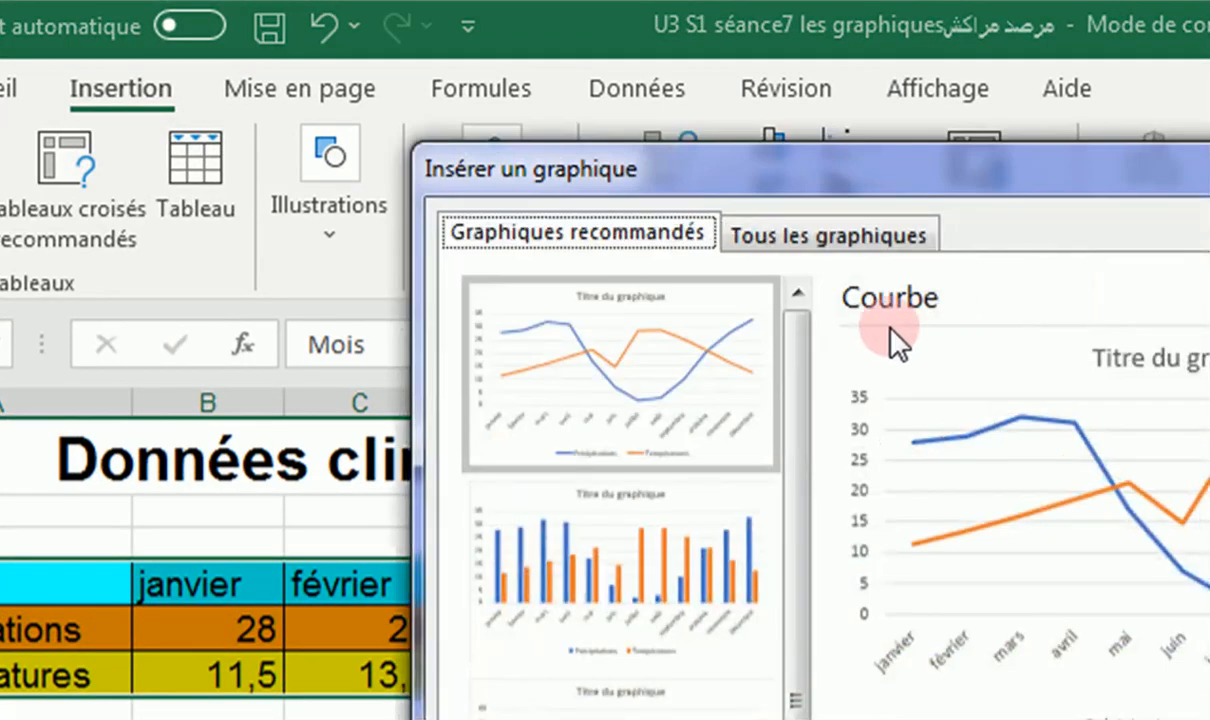
click(853, 236)
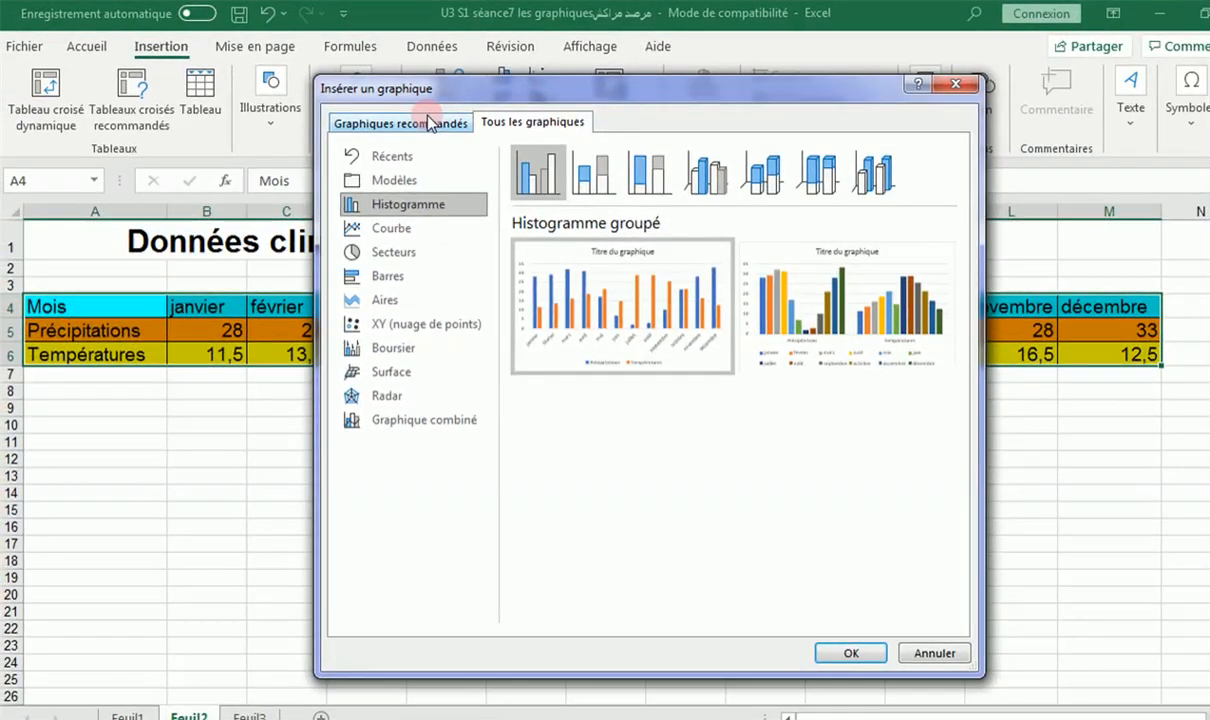
click(635, 237)
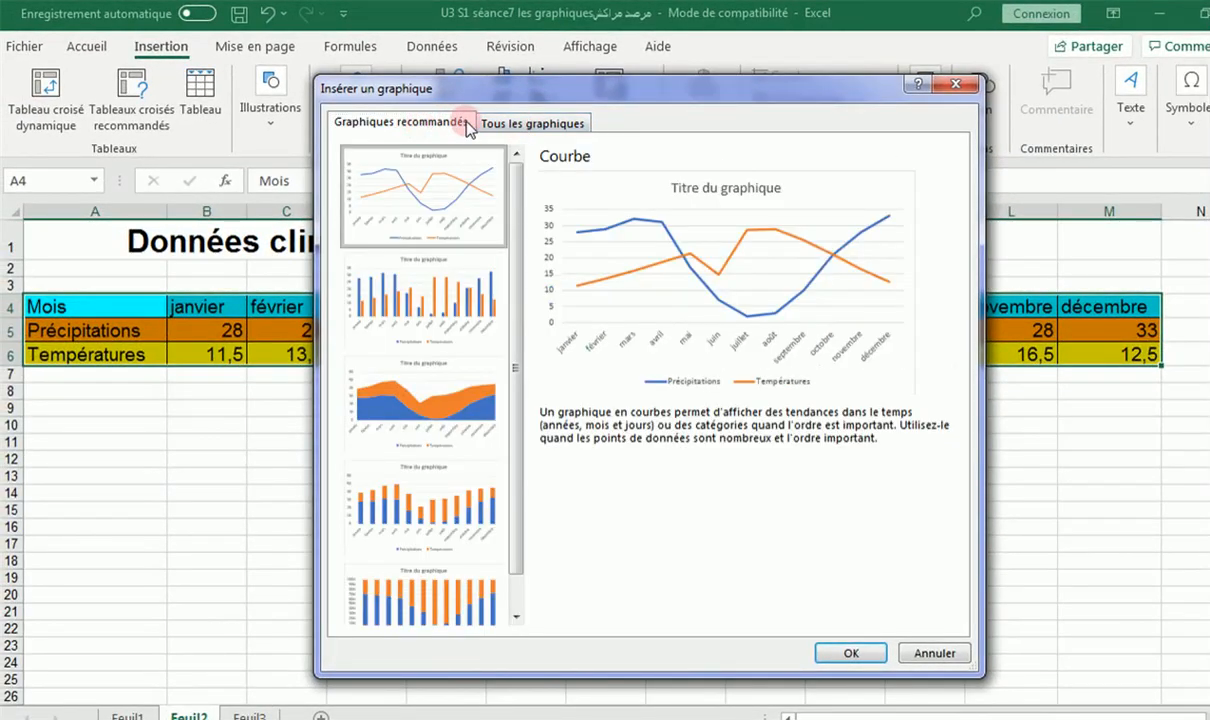
click(520, 128)
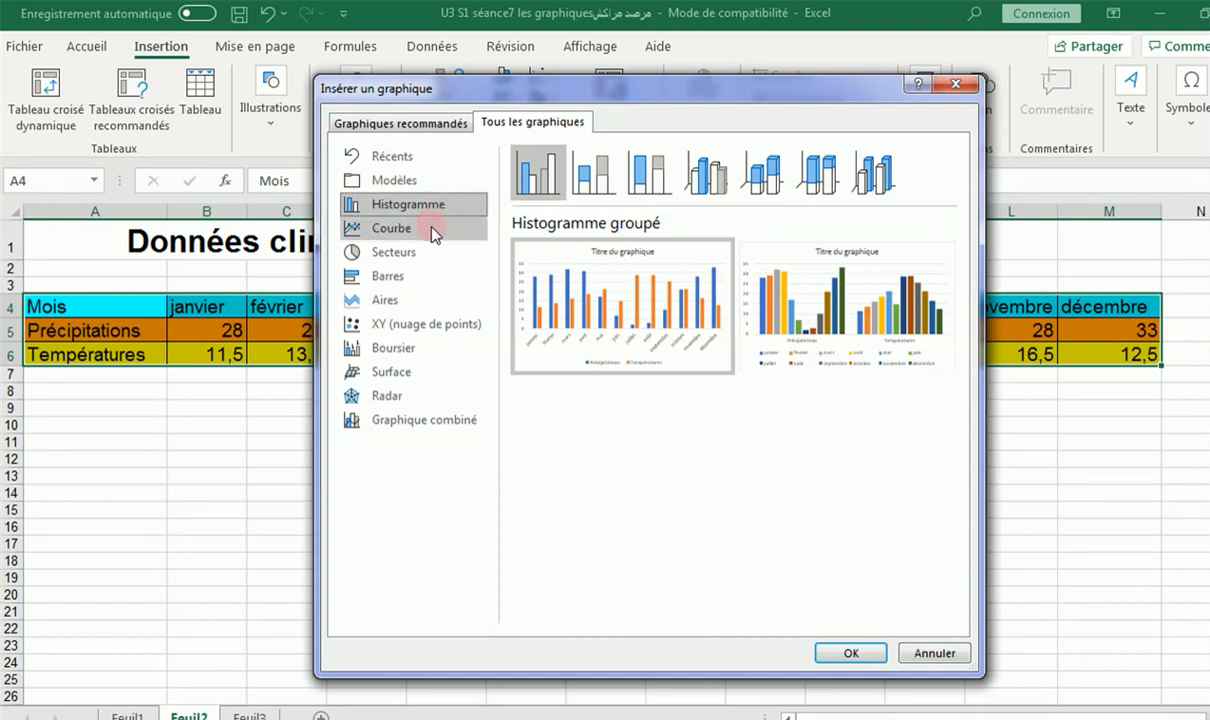
click(421, 430)
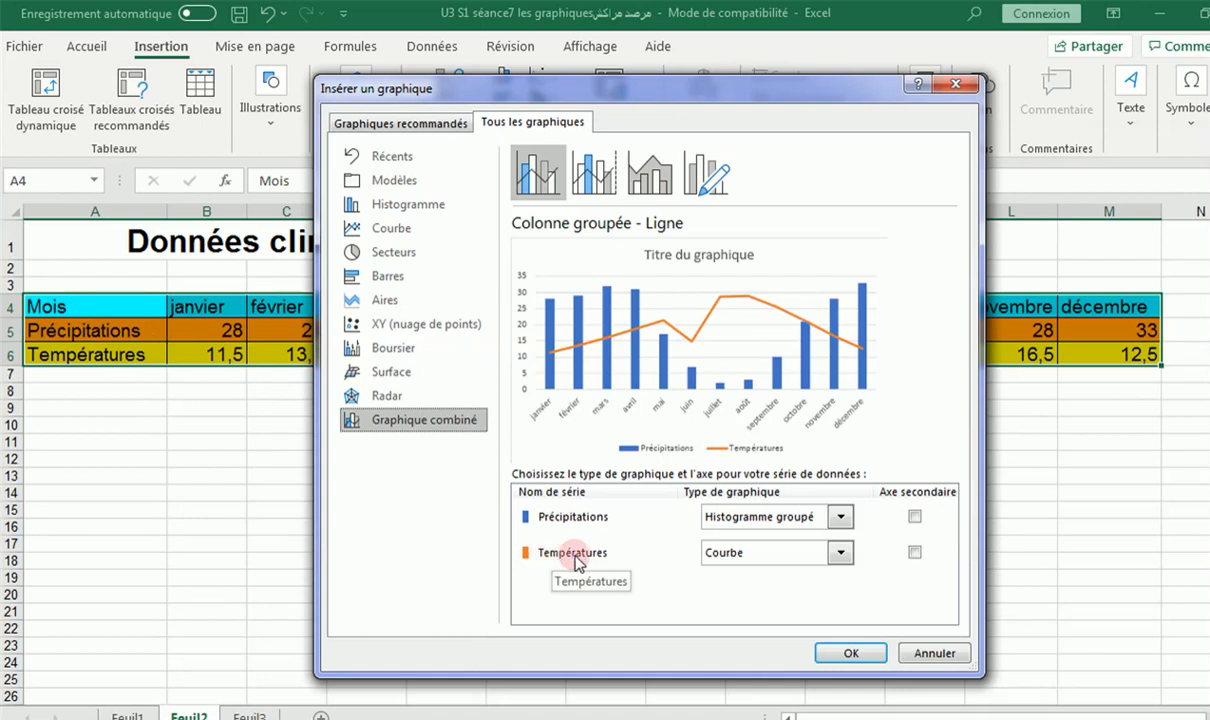
Insert the combined chart with Précipitations as Histogramme groupé and Températures as Courbe, and place it below the table.
click(840, 518)
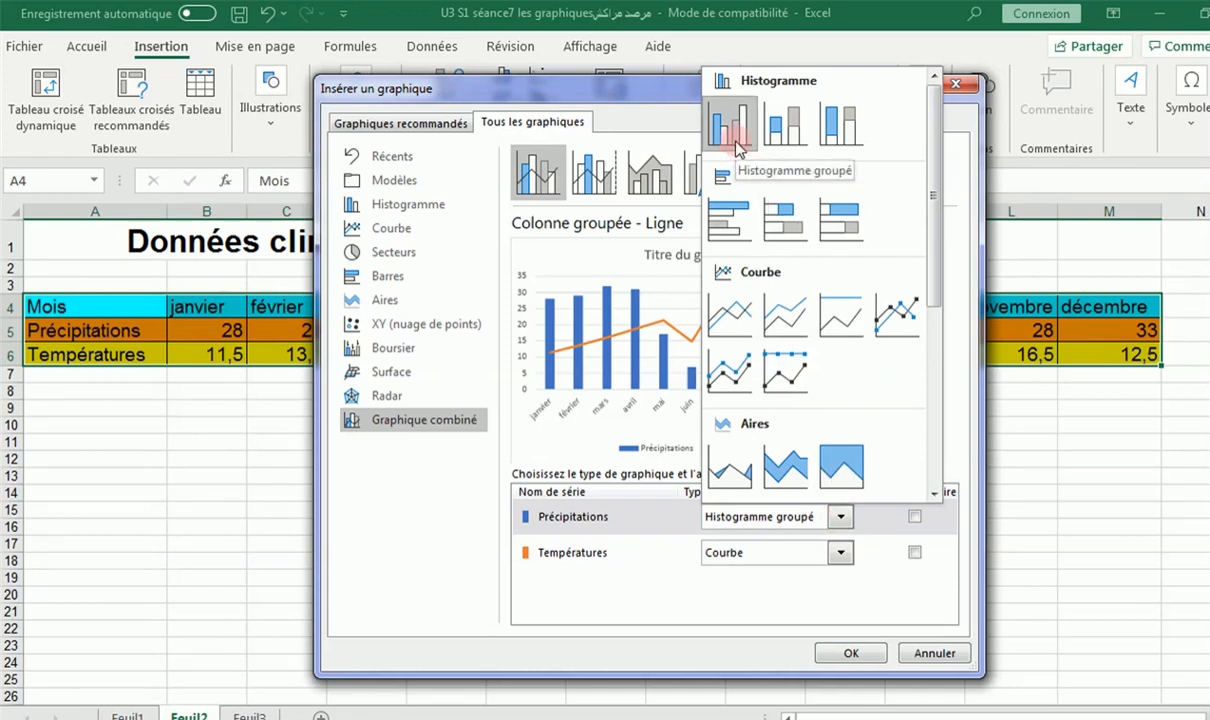
click(736, 148)
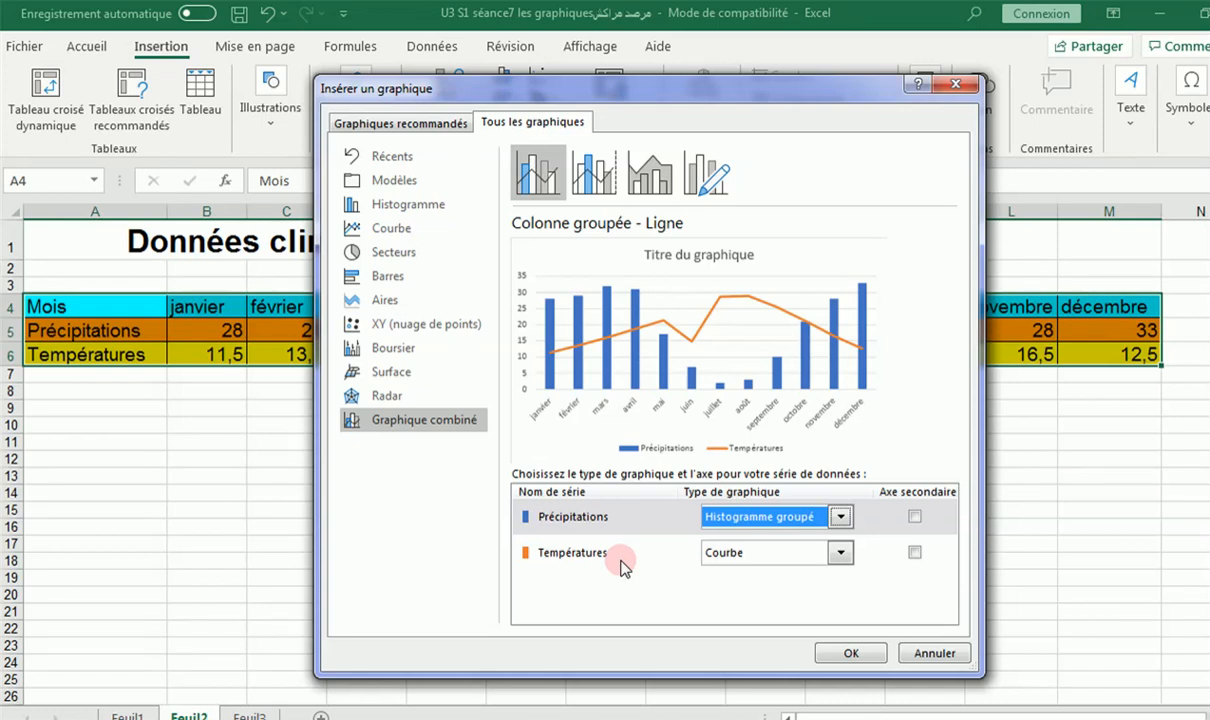
click(840, 553)
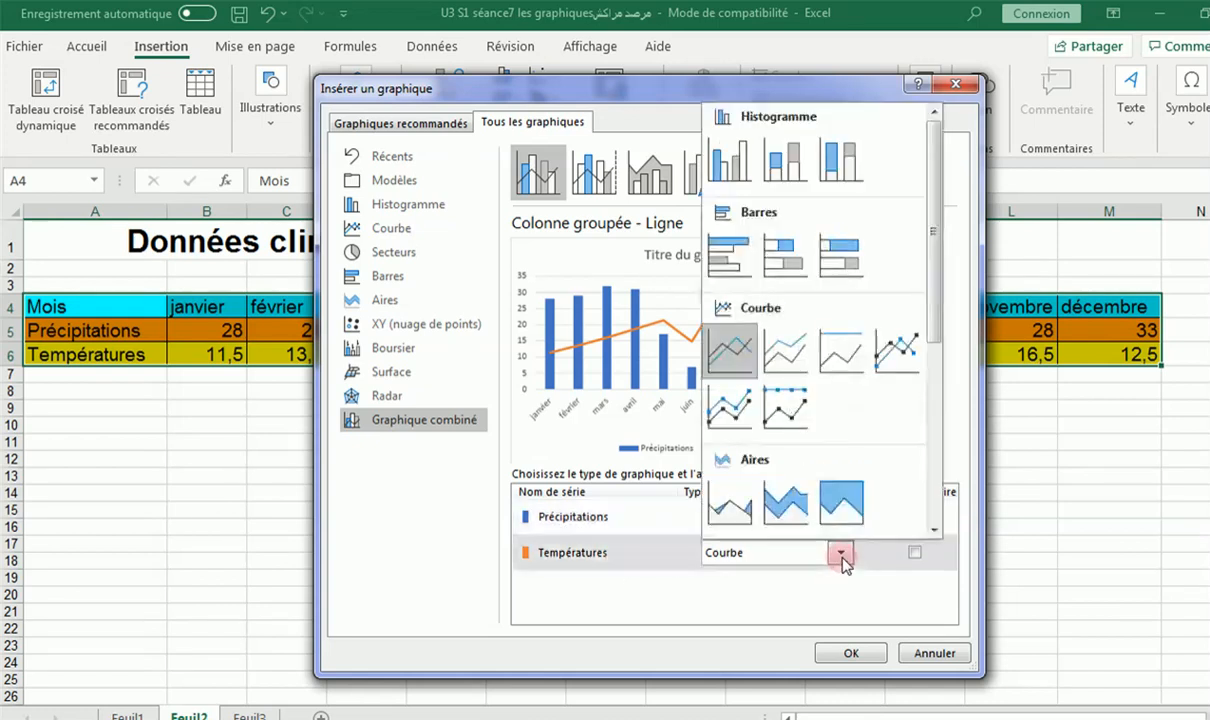
click(728, 354)
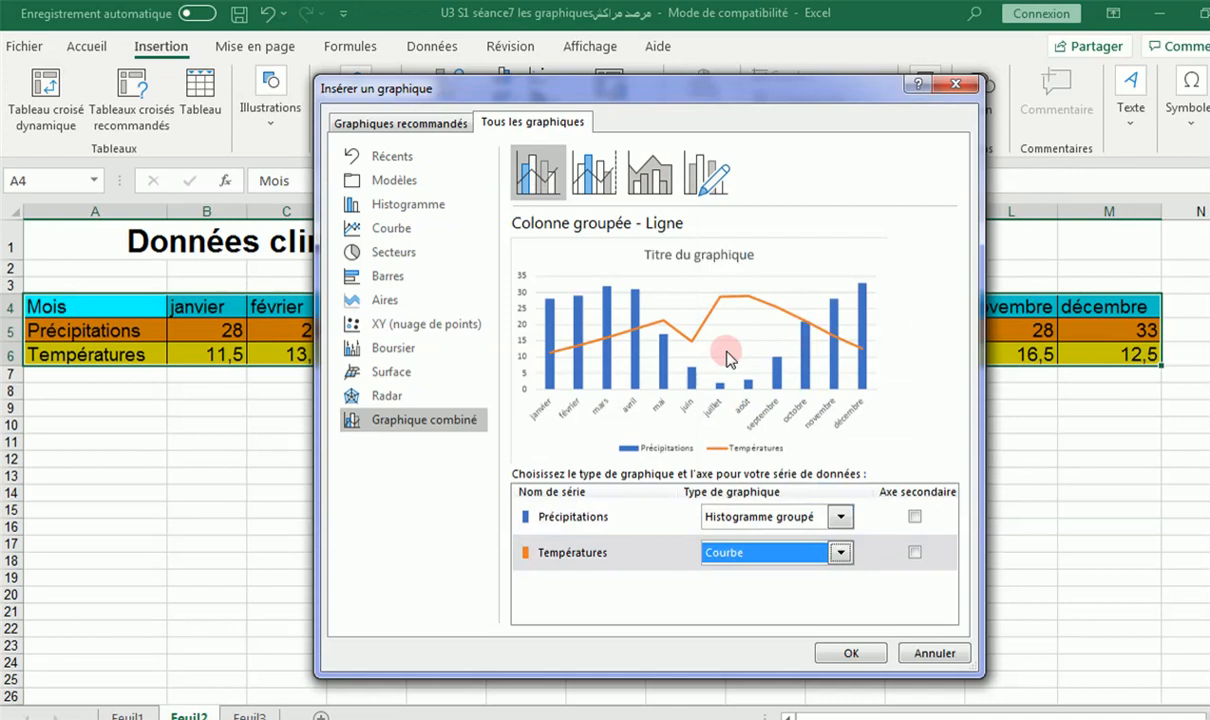
click(845, 662)
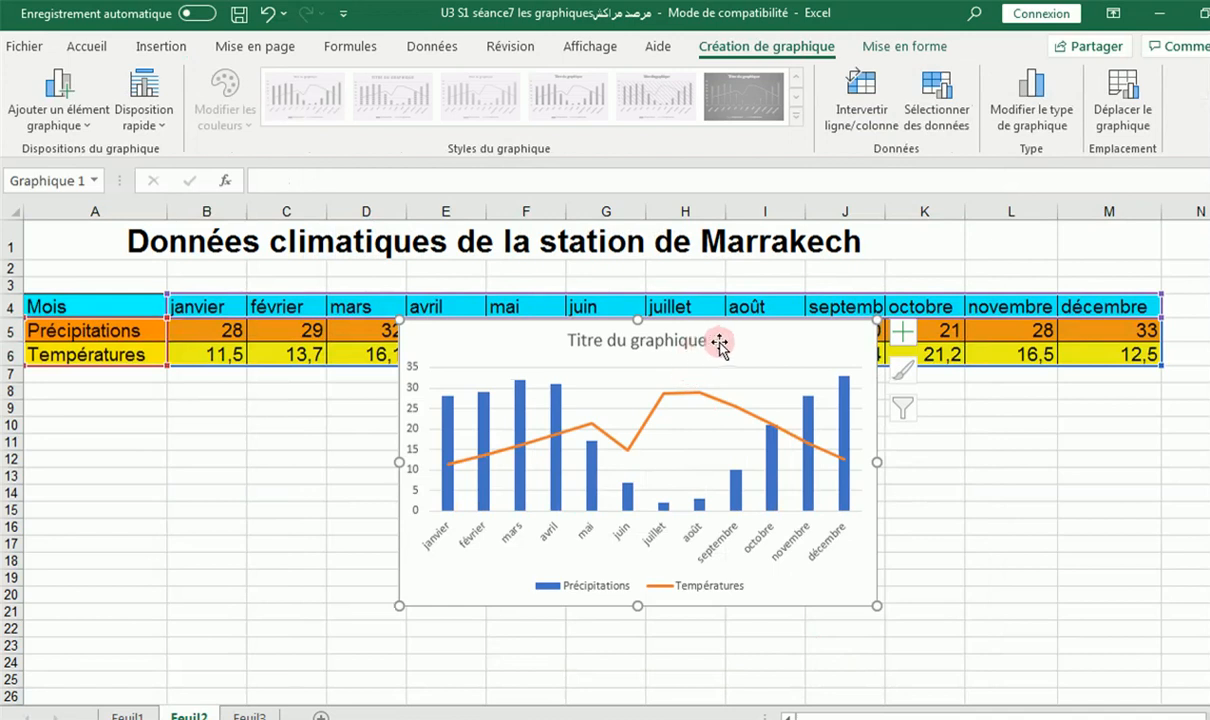
drag(750, 341, 745, 418)
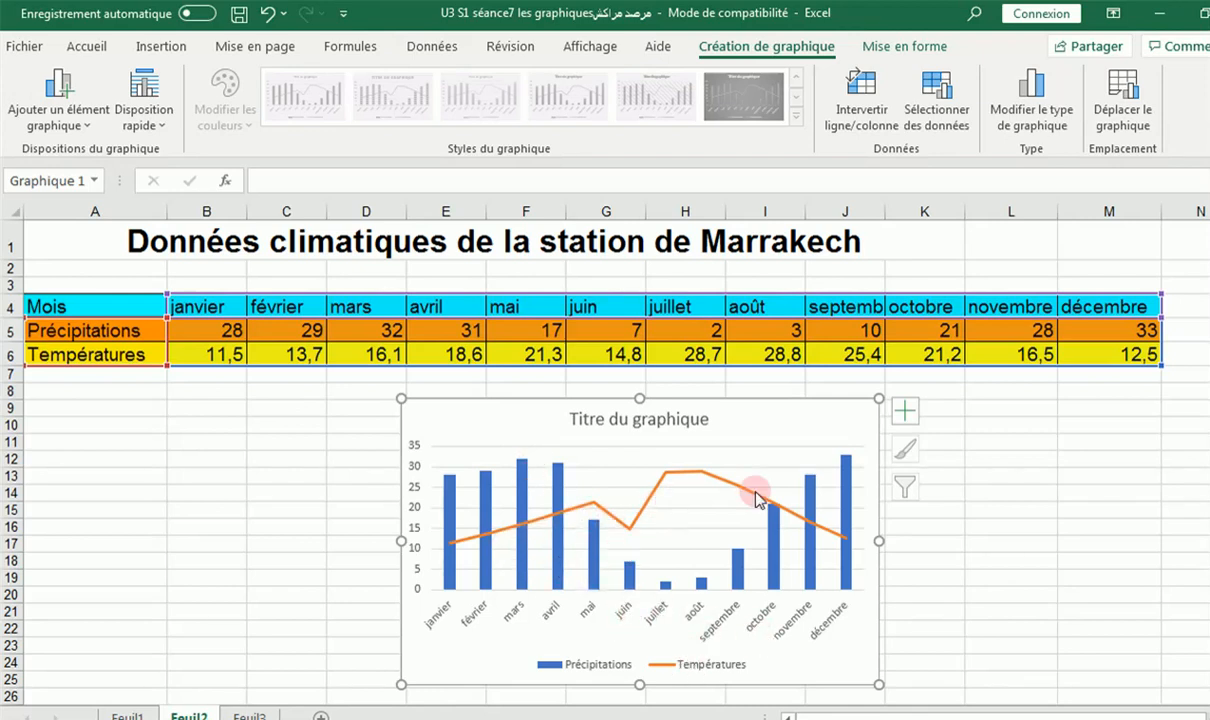
Replace the chart's placeholder title with "données climatiques de la station de marrakech".
mouse_move(840, 545)
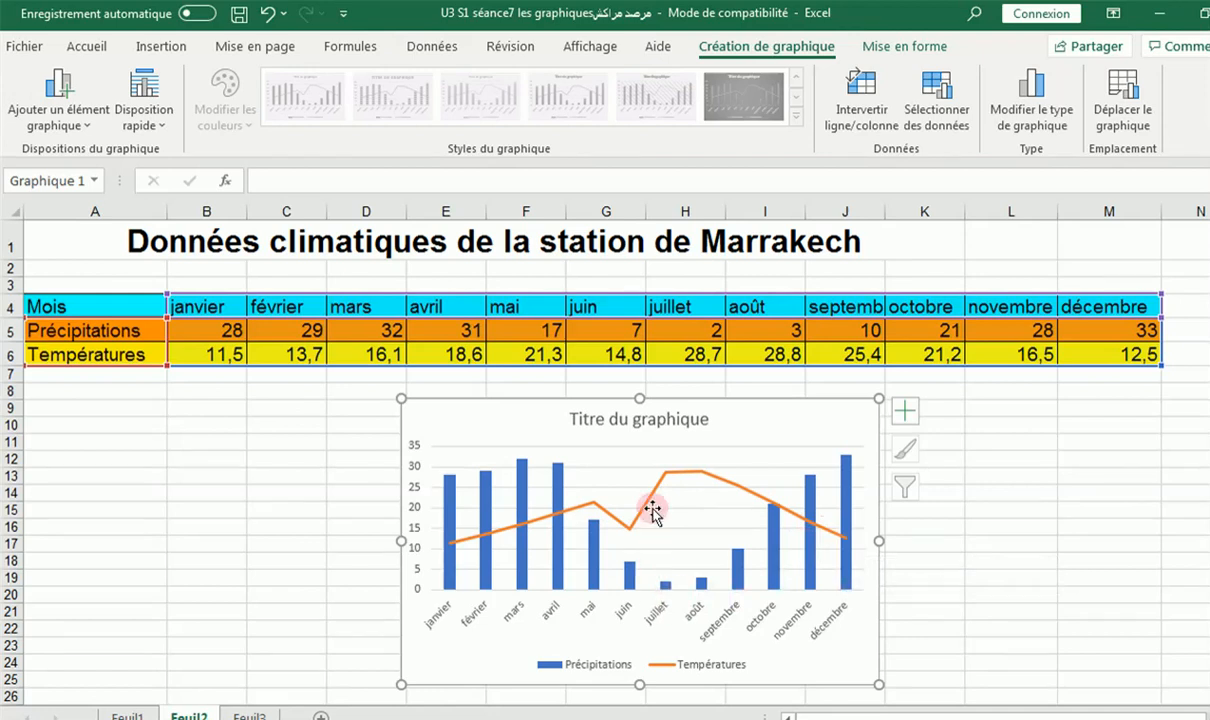
double_click(630, 420)
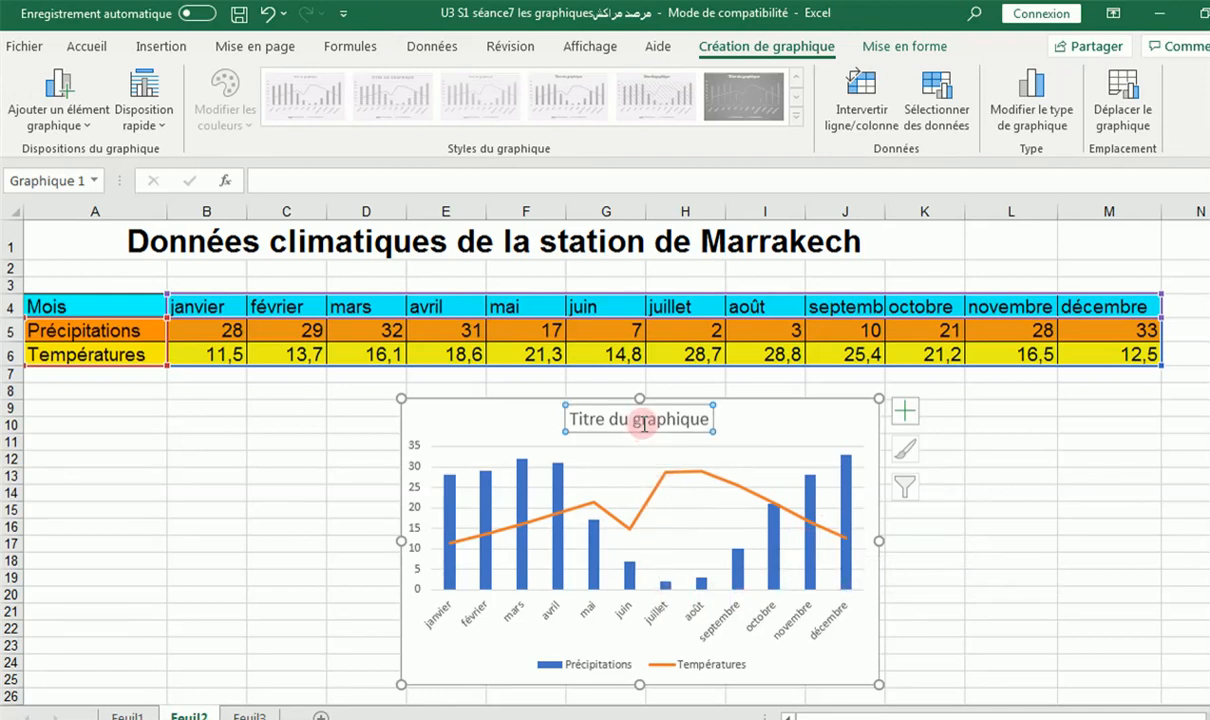
drag(694, 420, 565, 408)
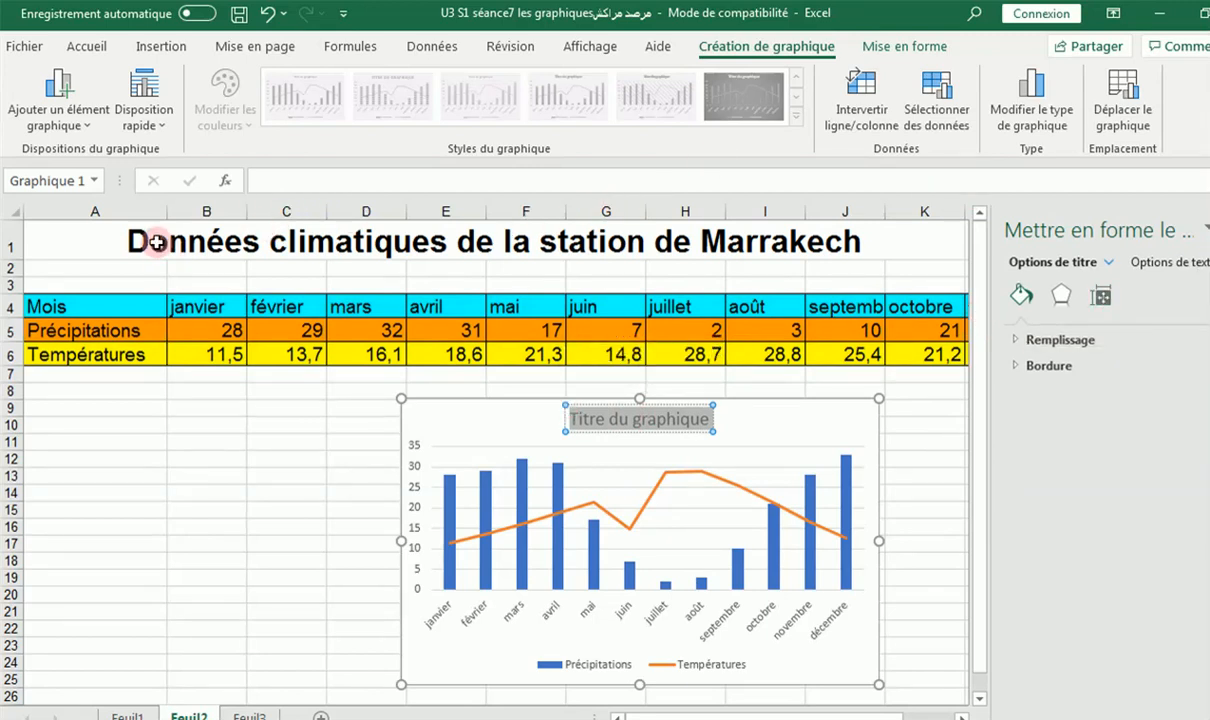
text(do)
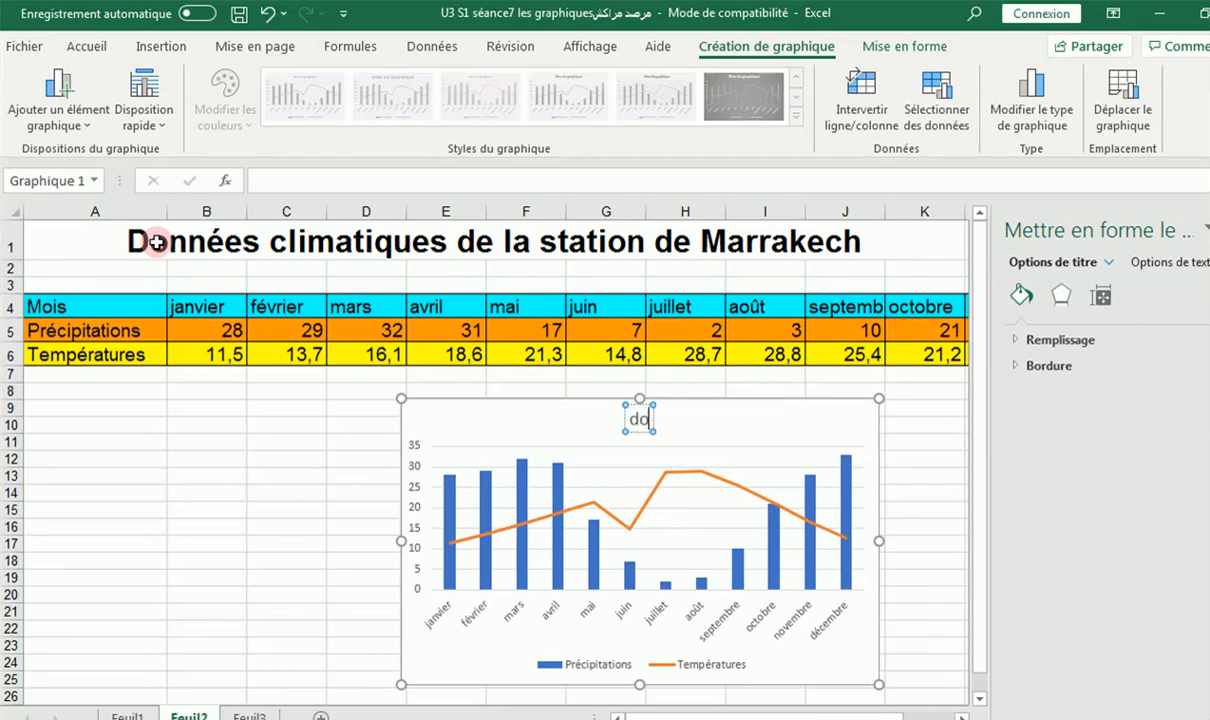
text(nn)
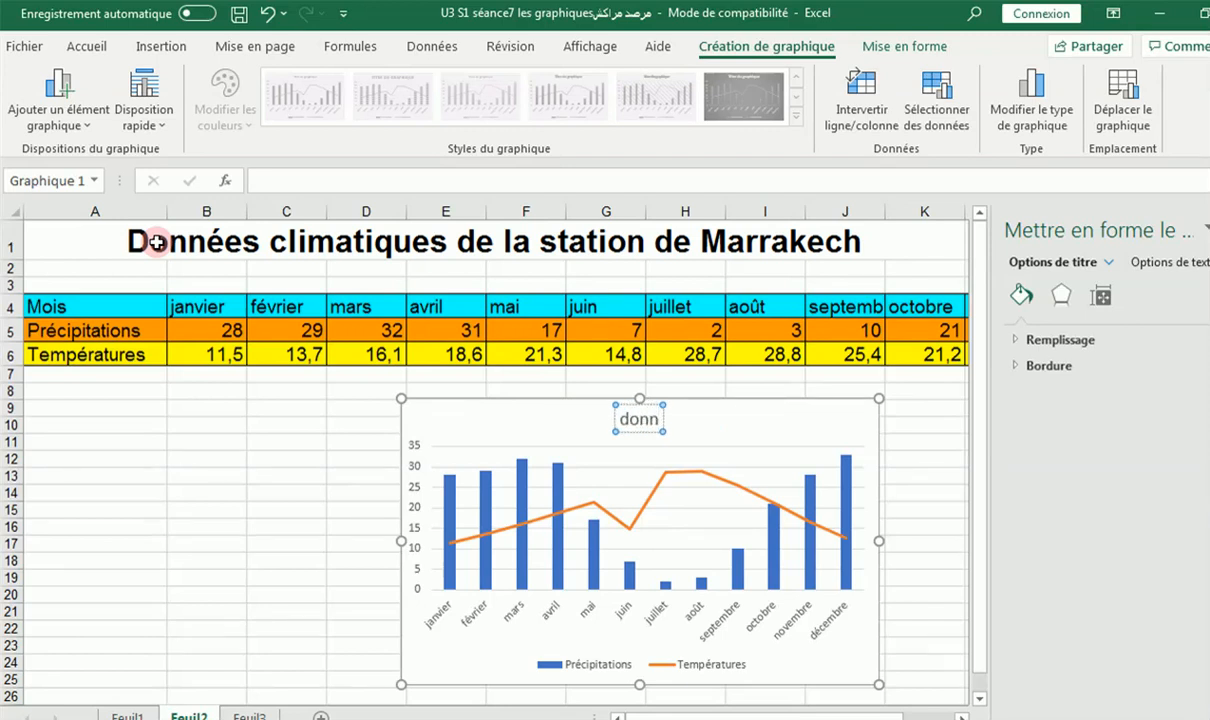
text(ées)
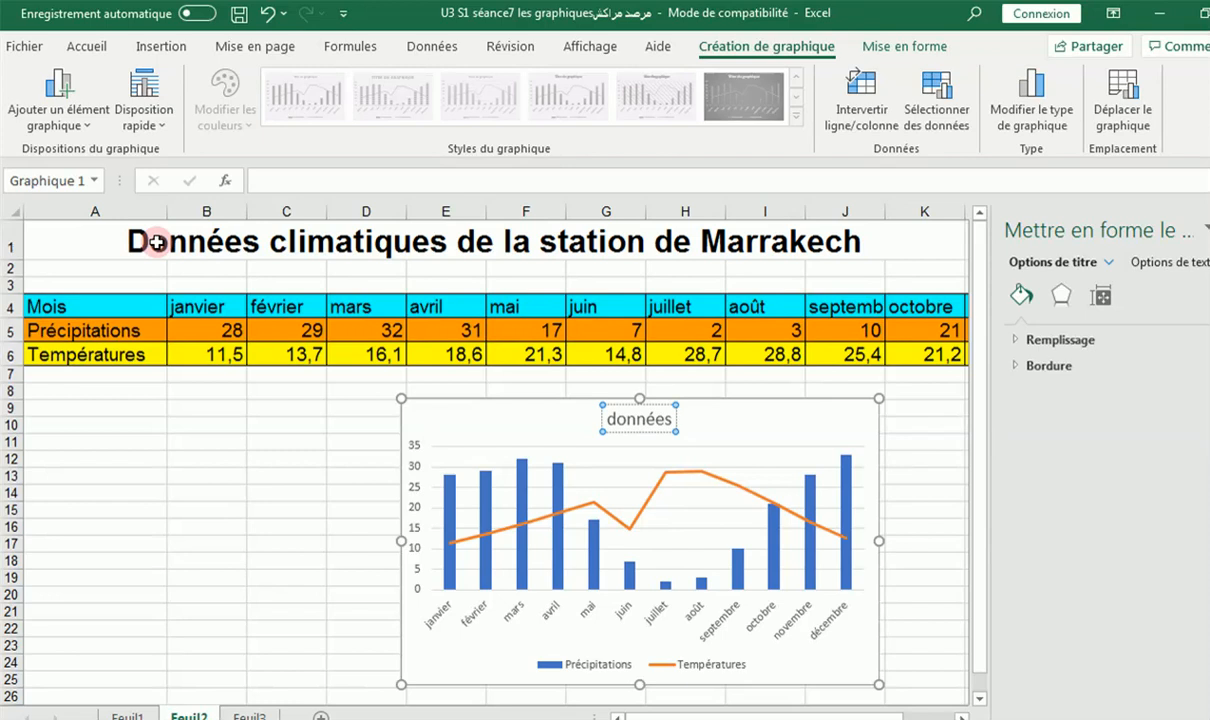
text( climat)
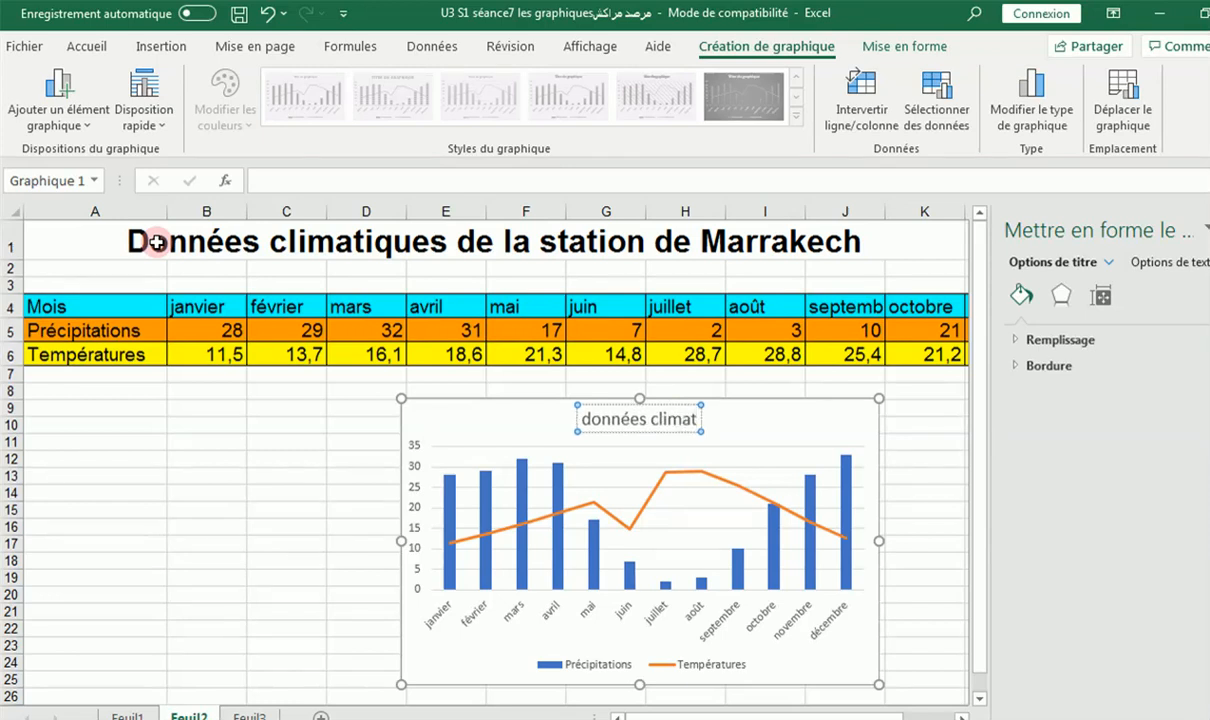
text(ique)
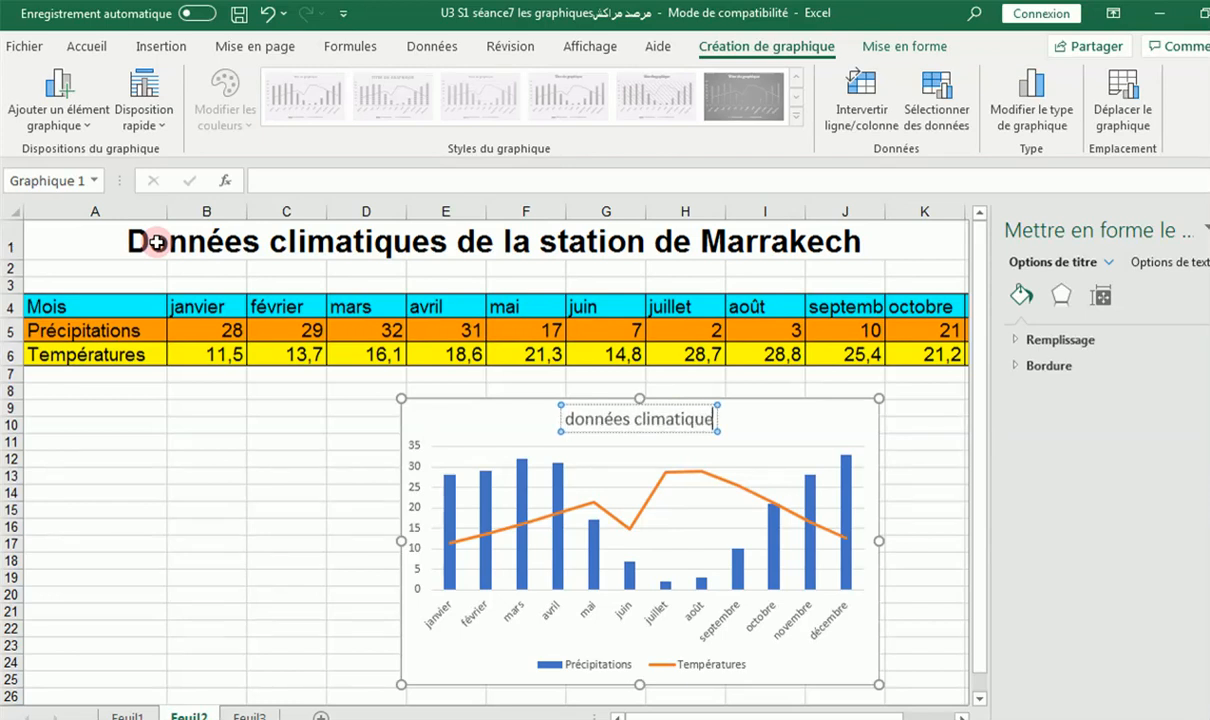
text(s de)
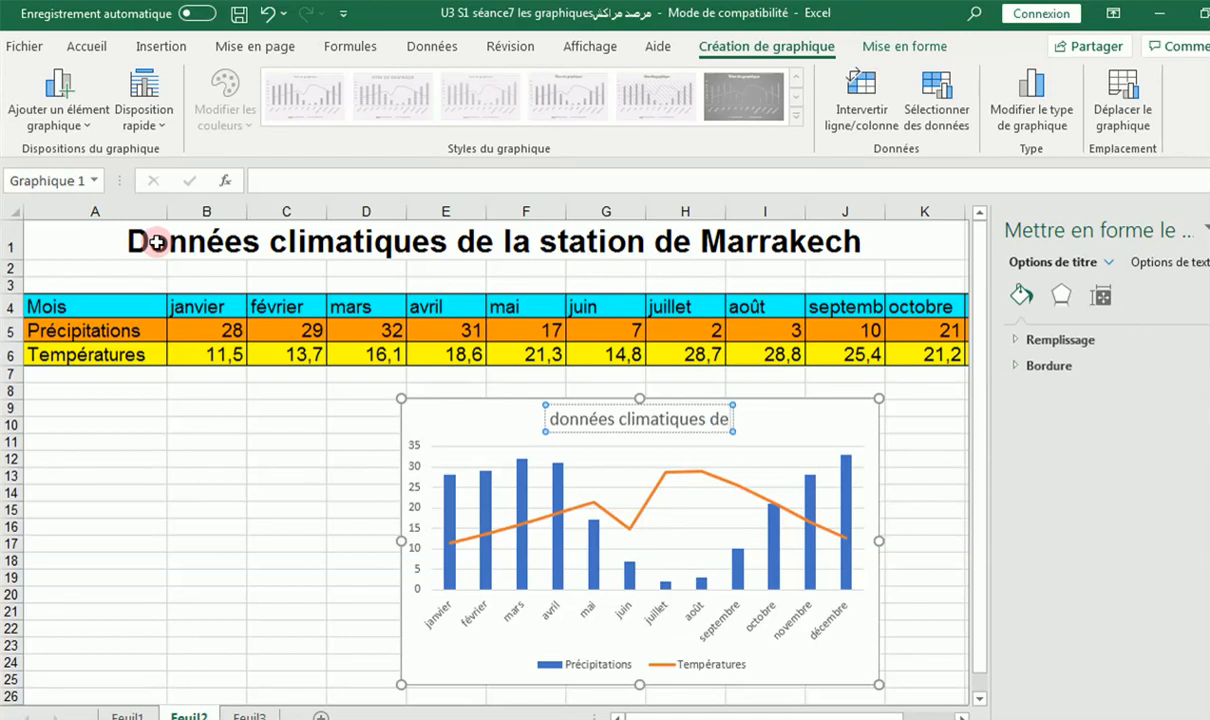
text( la)
text(tation)
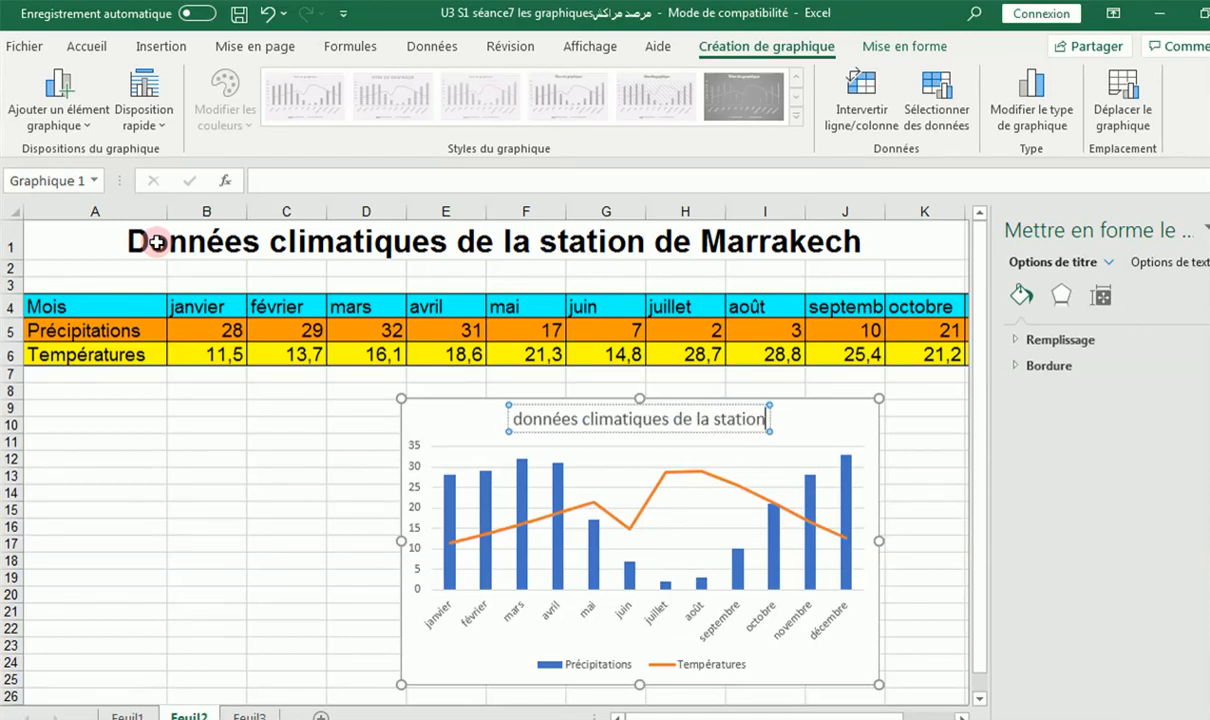
text( de marra)
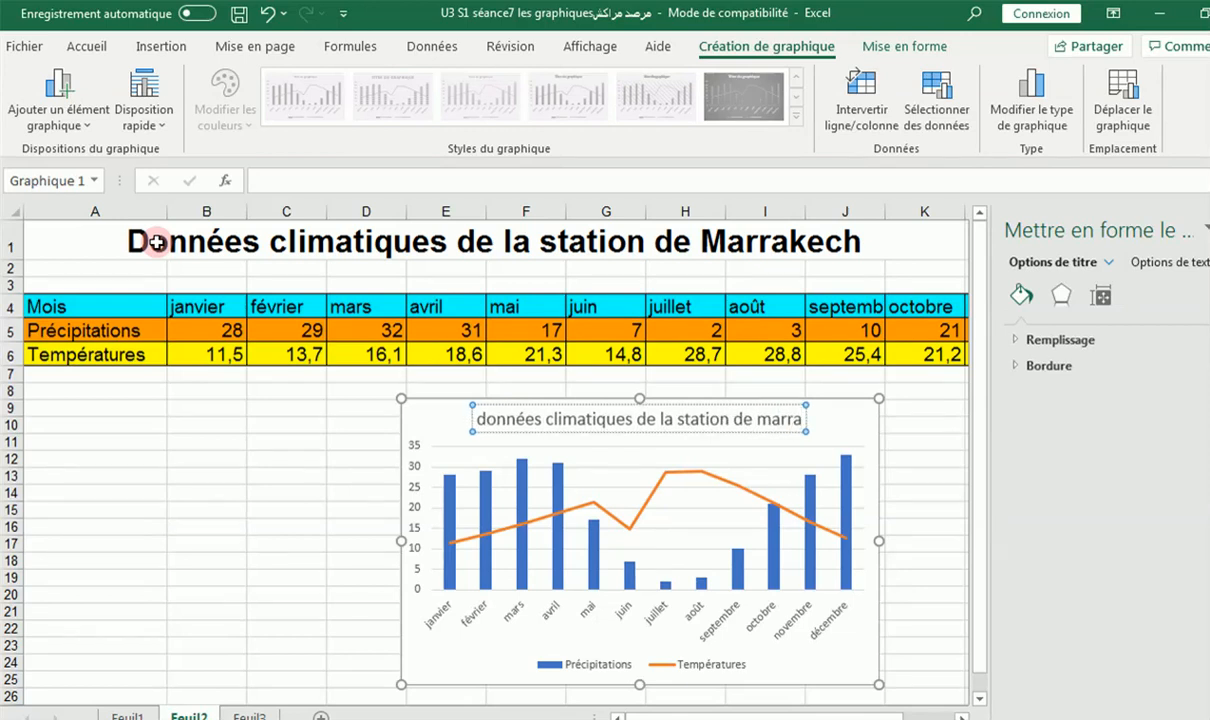
text(kech)
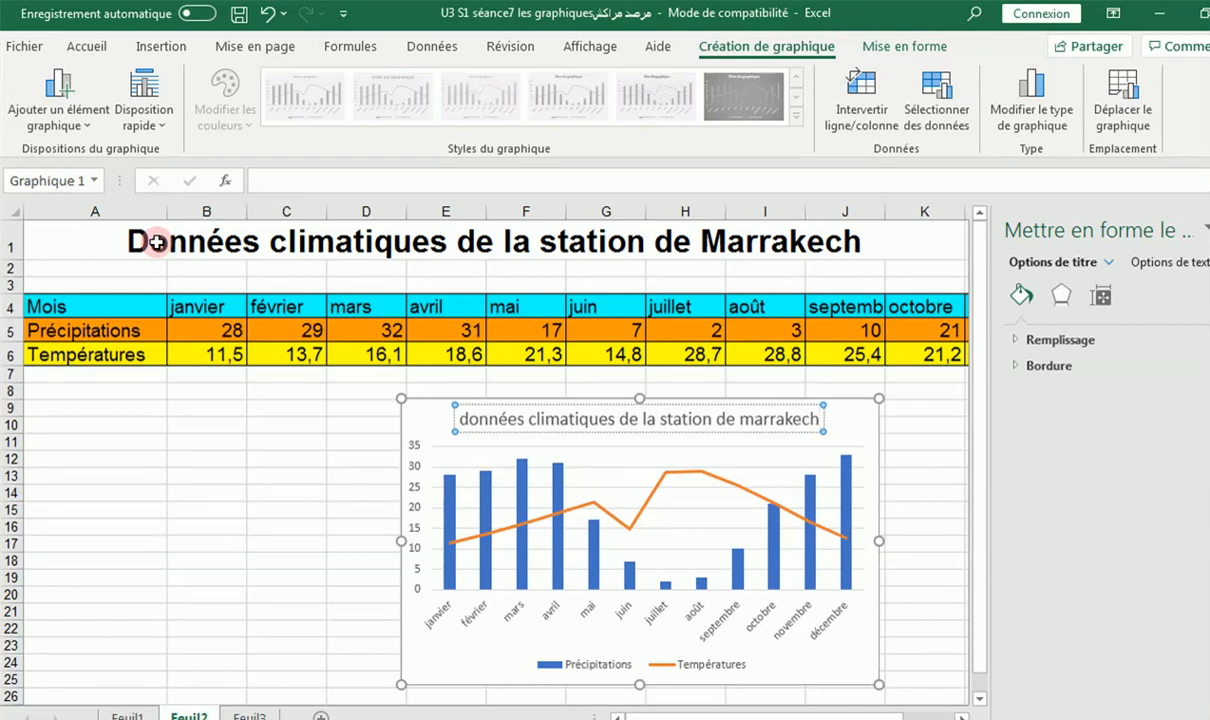
On Feuil1, start a new chart from the Arabic climate table A5:M7 and choose the Graphique combiné type, Colonne groupée - Ligne.
click(404, 412)
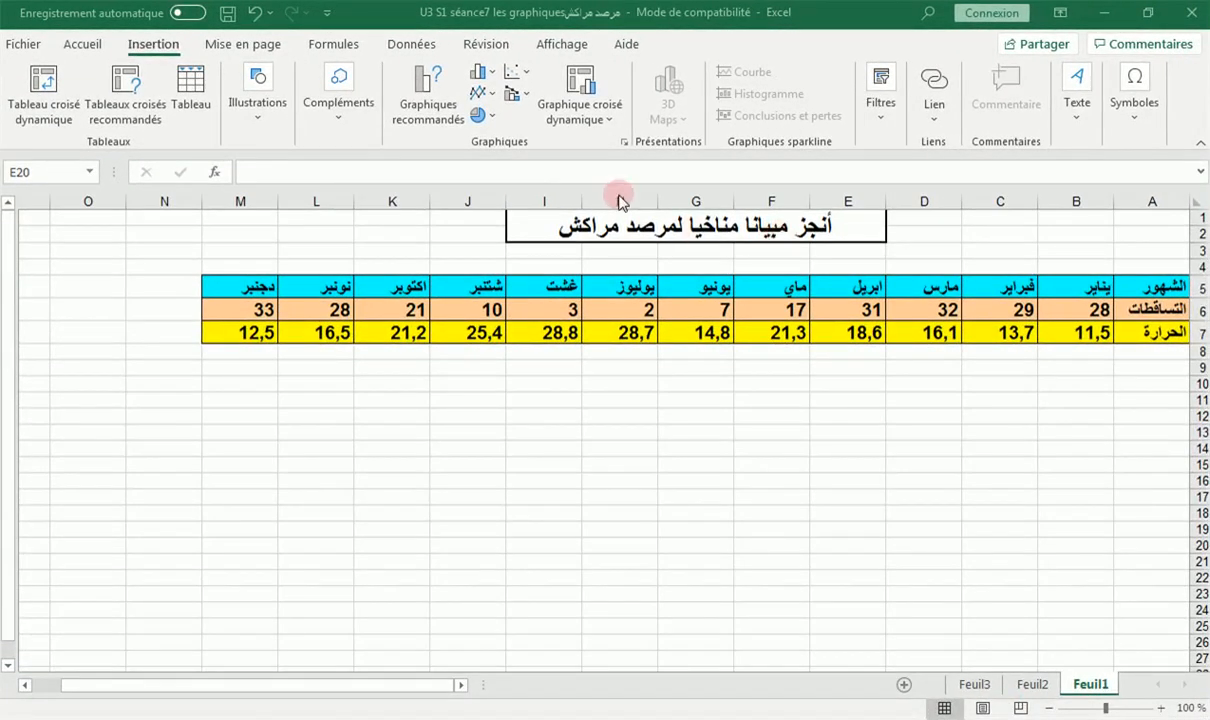
click(253, 45)
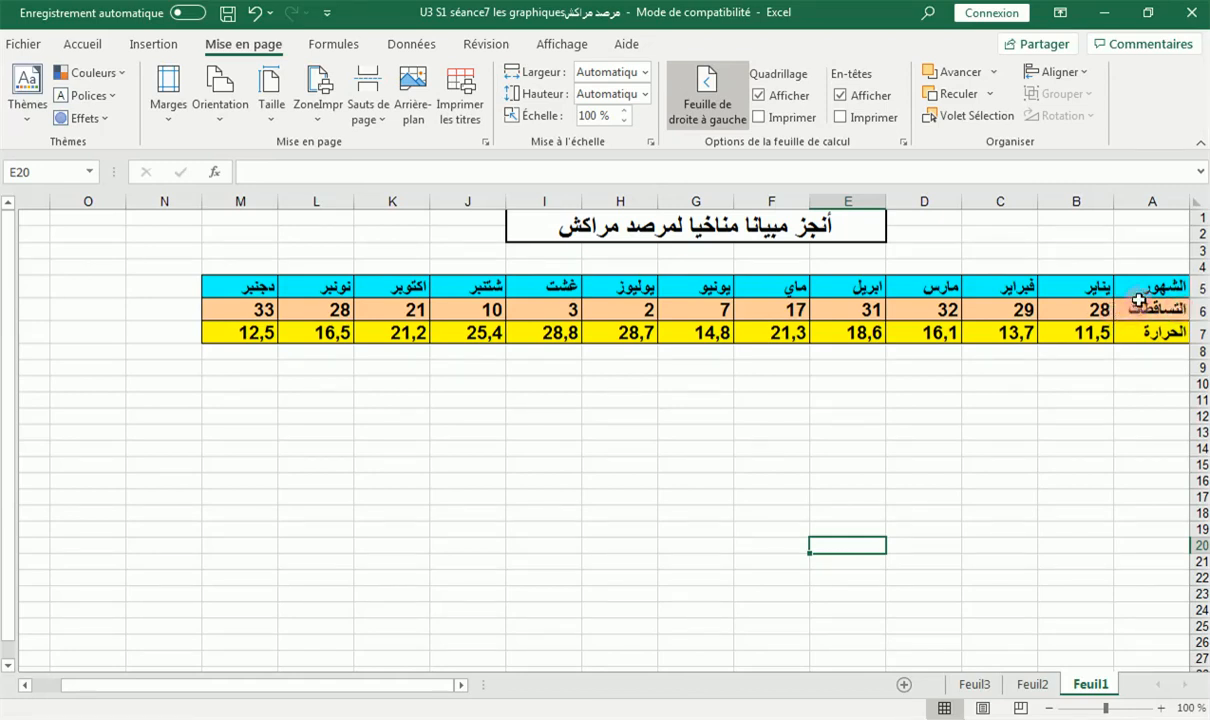
drag(1148, 290, 258, 336)
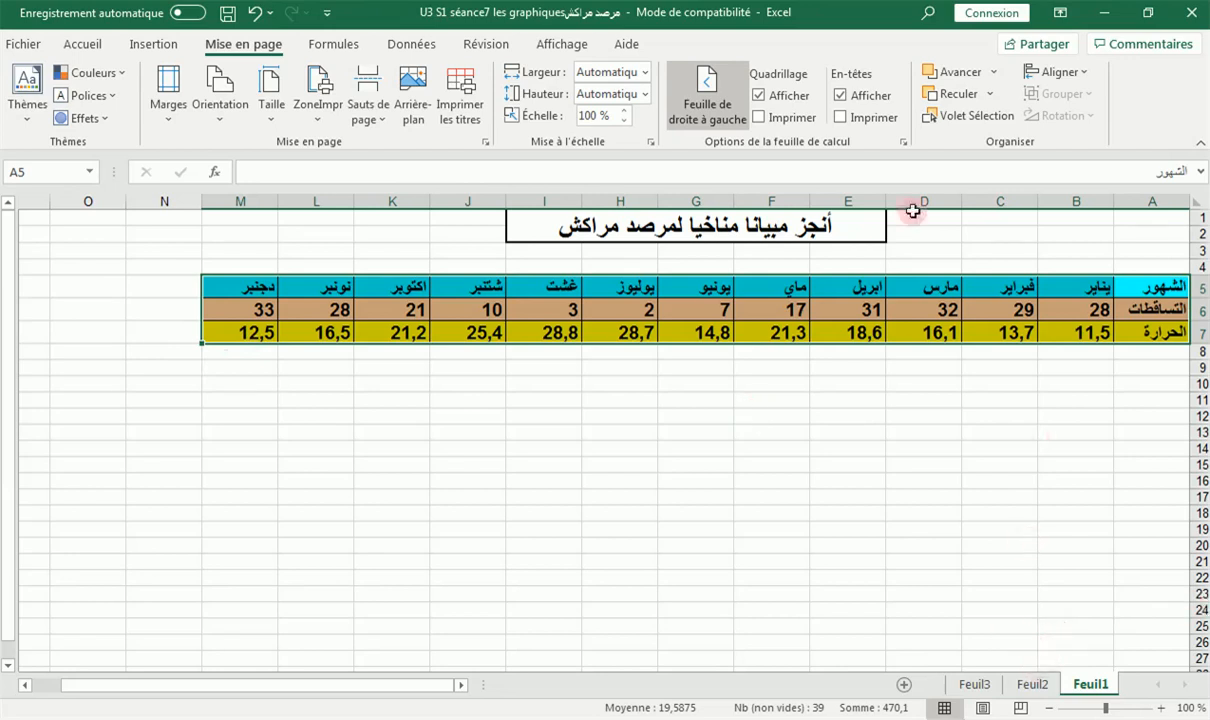
click(153, 45)
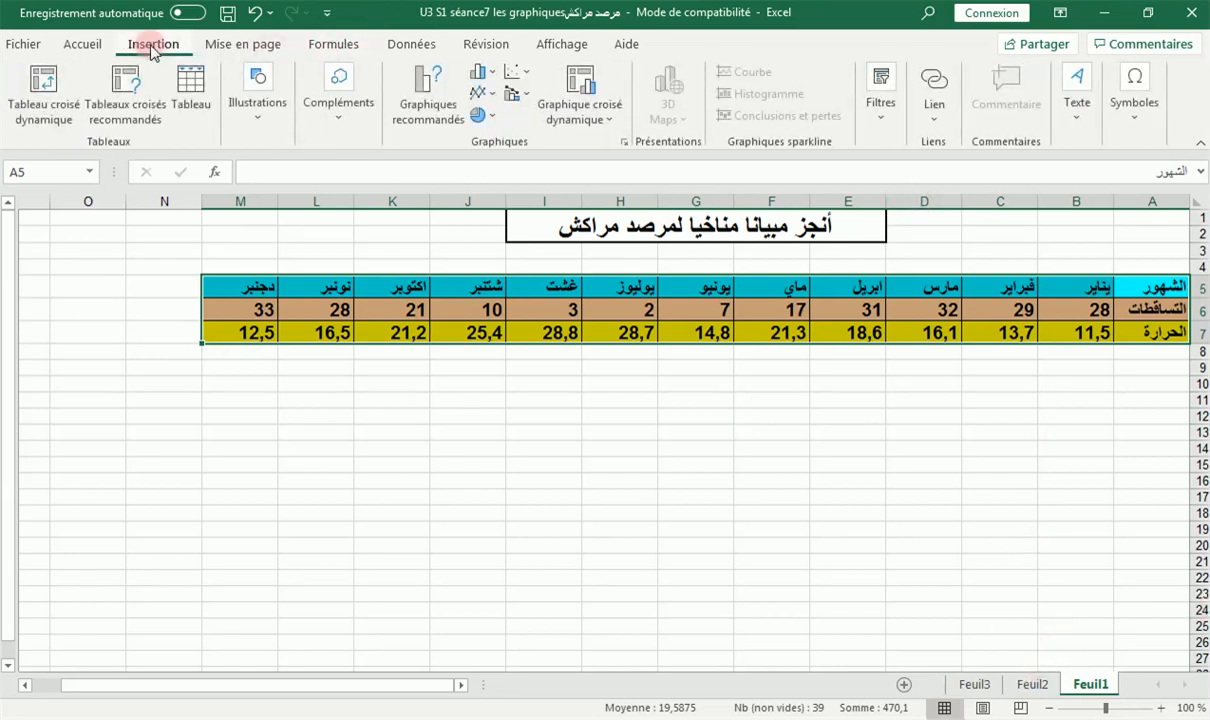
click(624, 145)
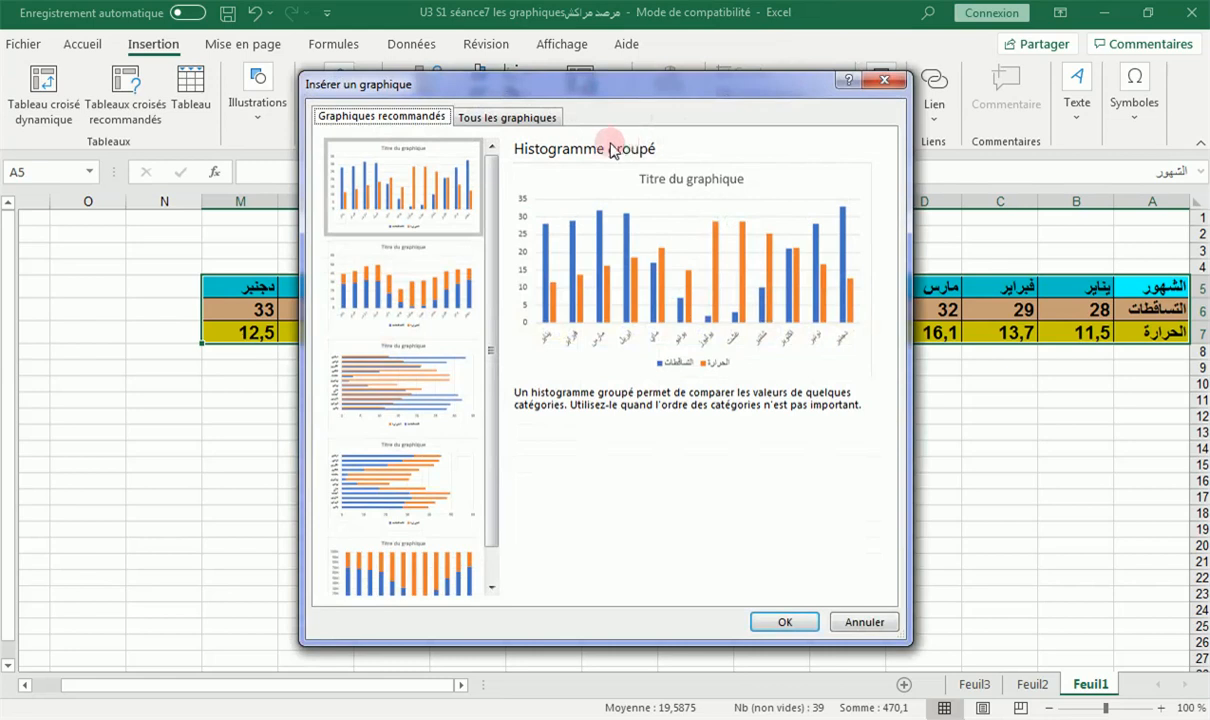
click(499, 118)
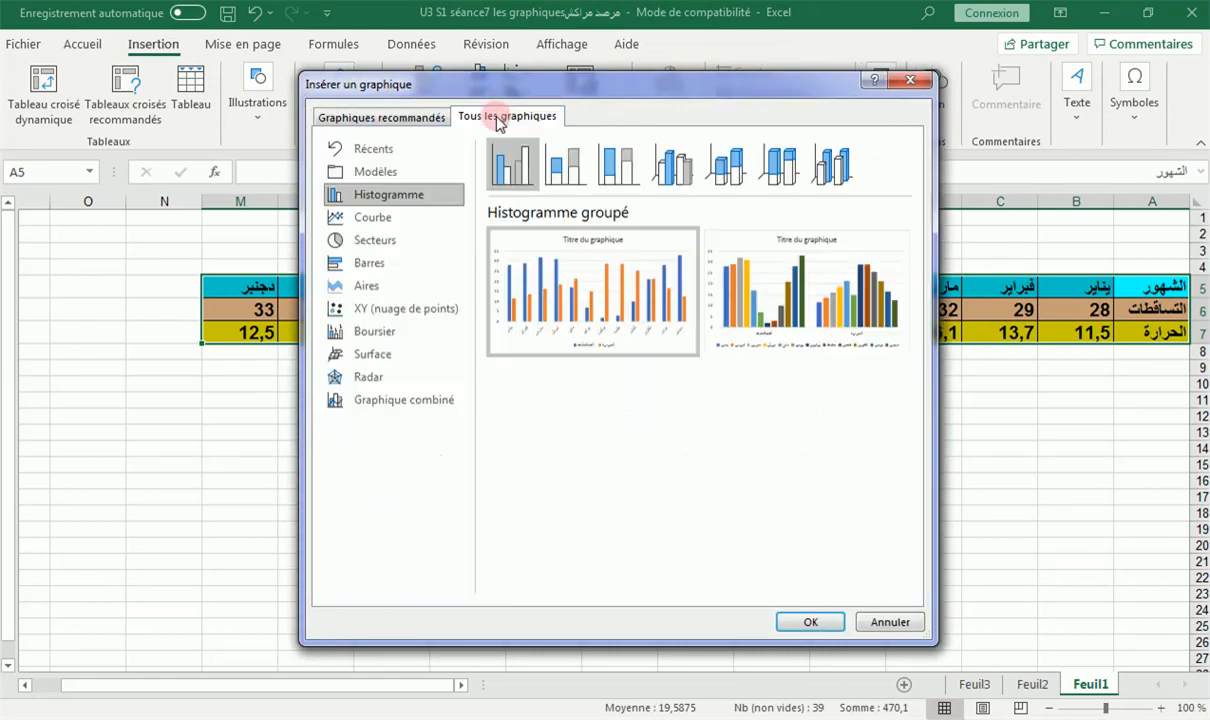
click(431, 118)
click(489, 118)
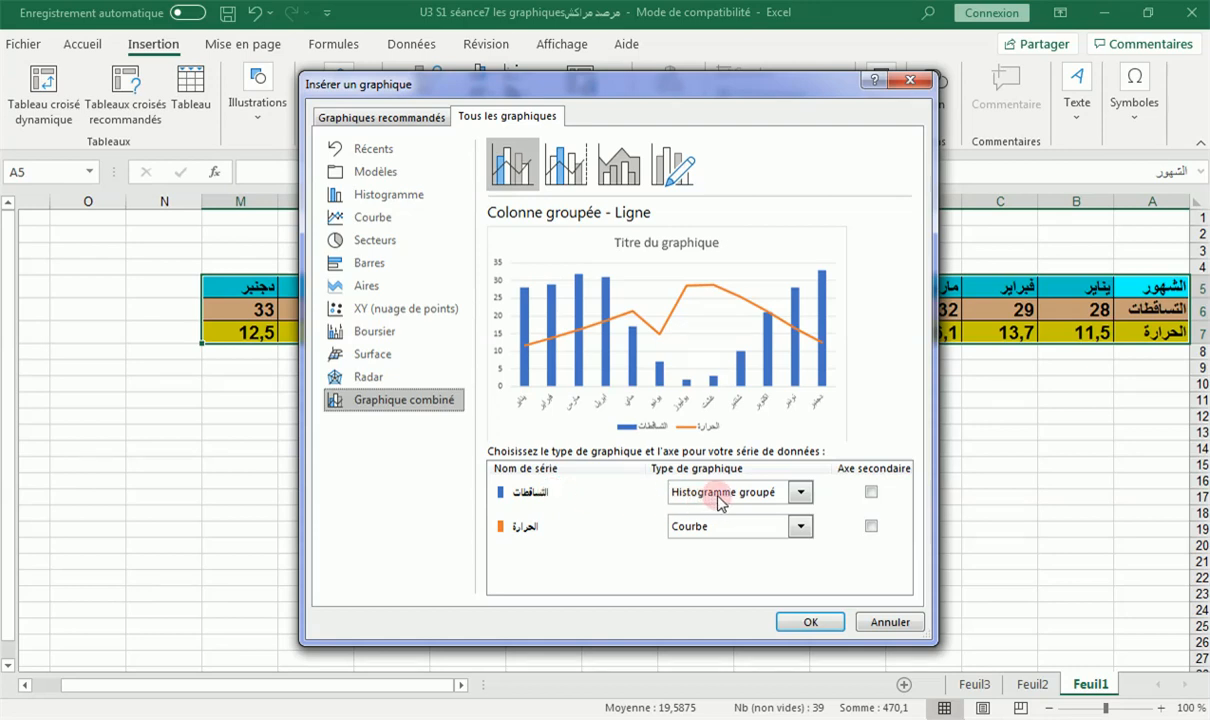
Insert the combined chart with التساقطات as Histogramme groupé and الحرارة as Courbe, and place it below the table.
click(801, 492)
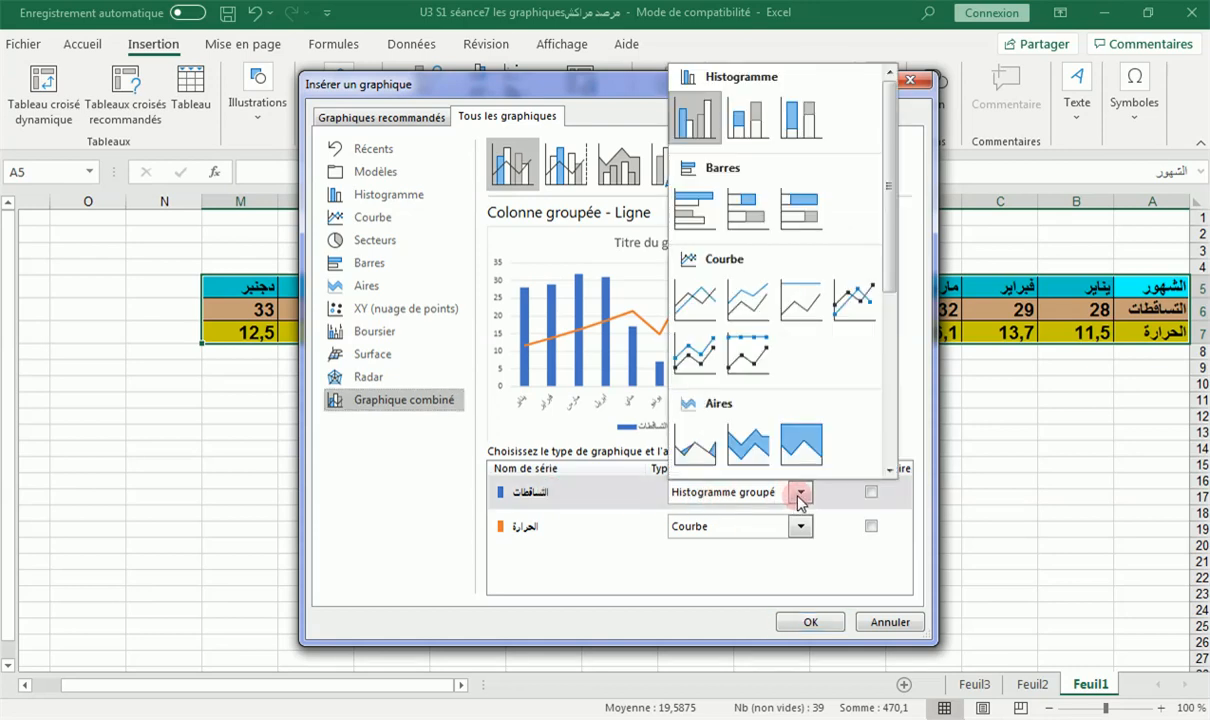
click(714, 113)
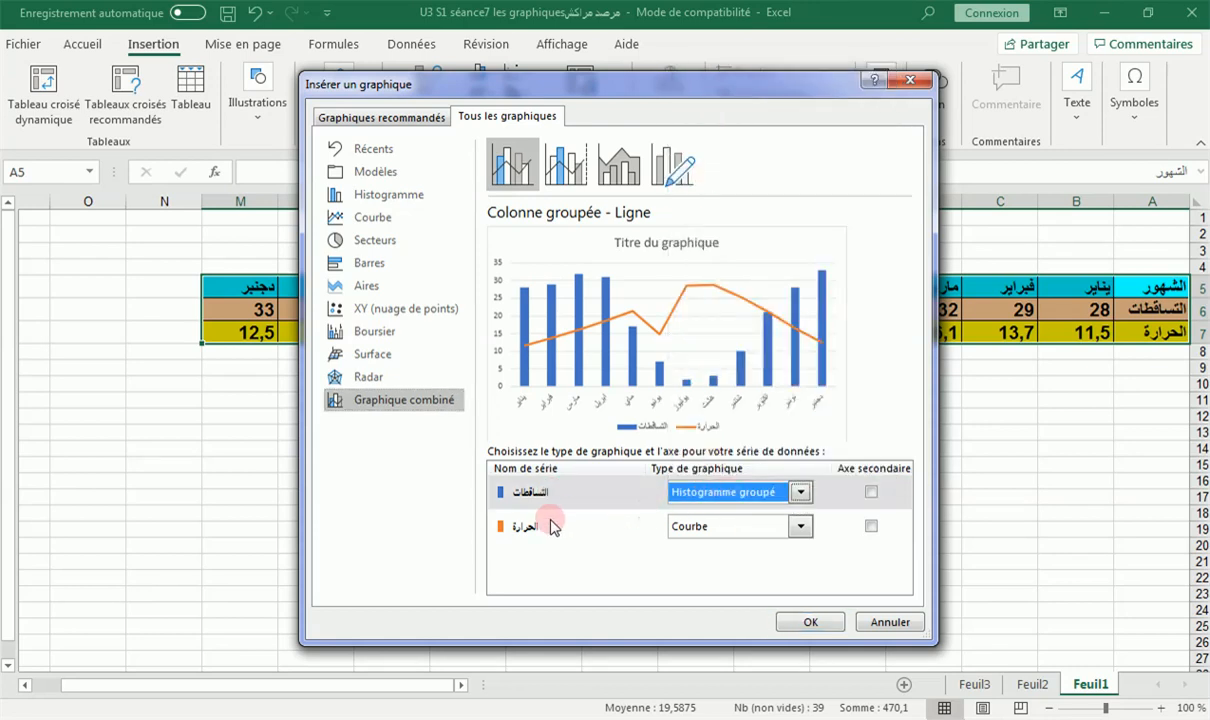
click(801, 526)
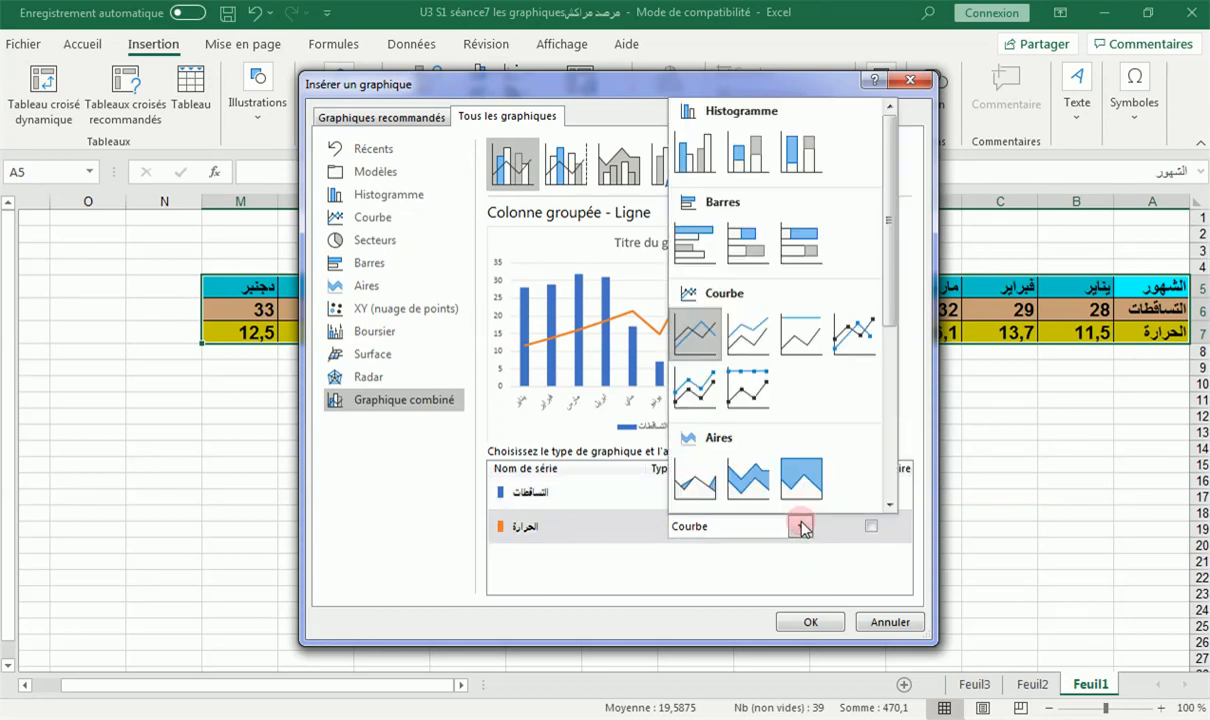
click(695, 330)
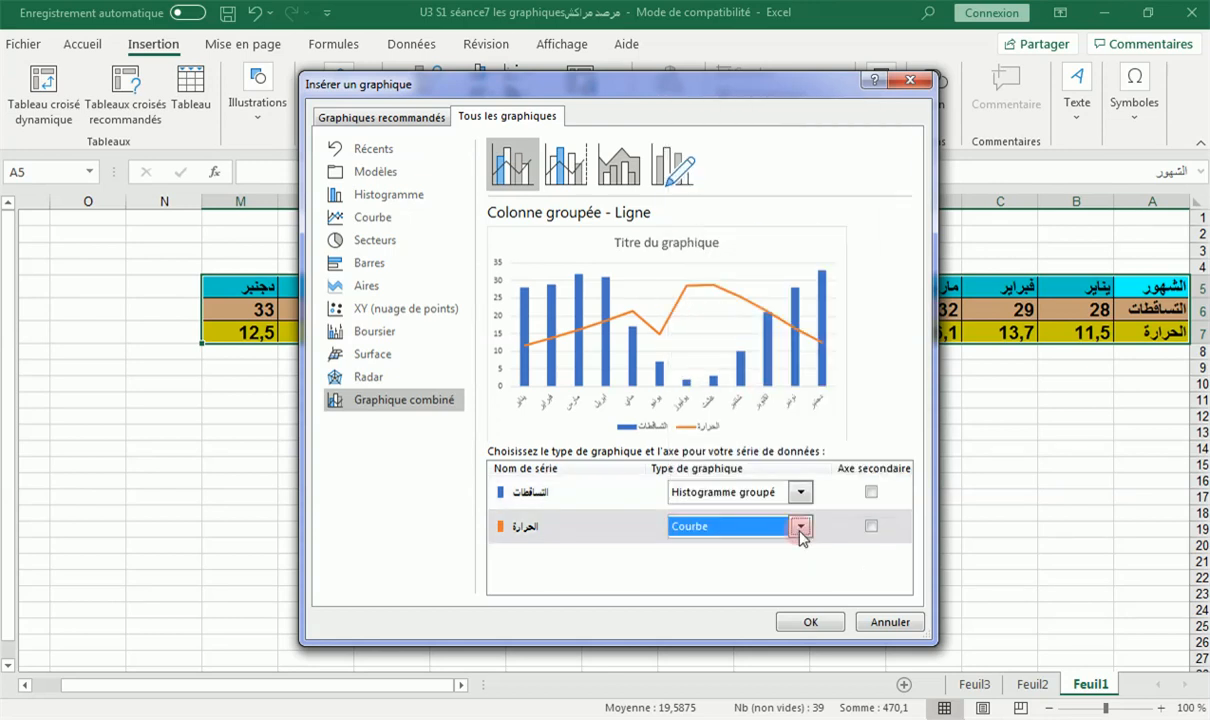
click(810, 622)
drag(750, 337, 853, 405)
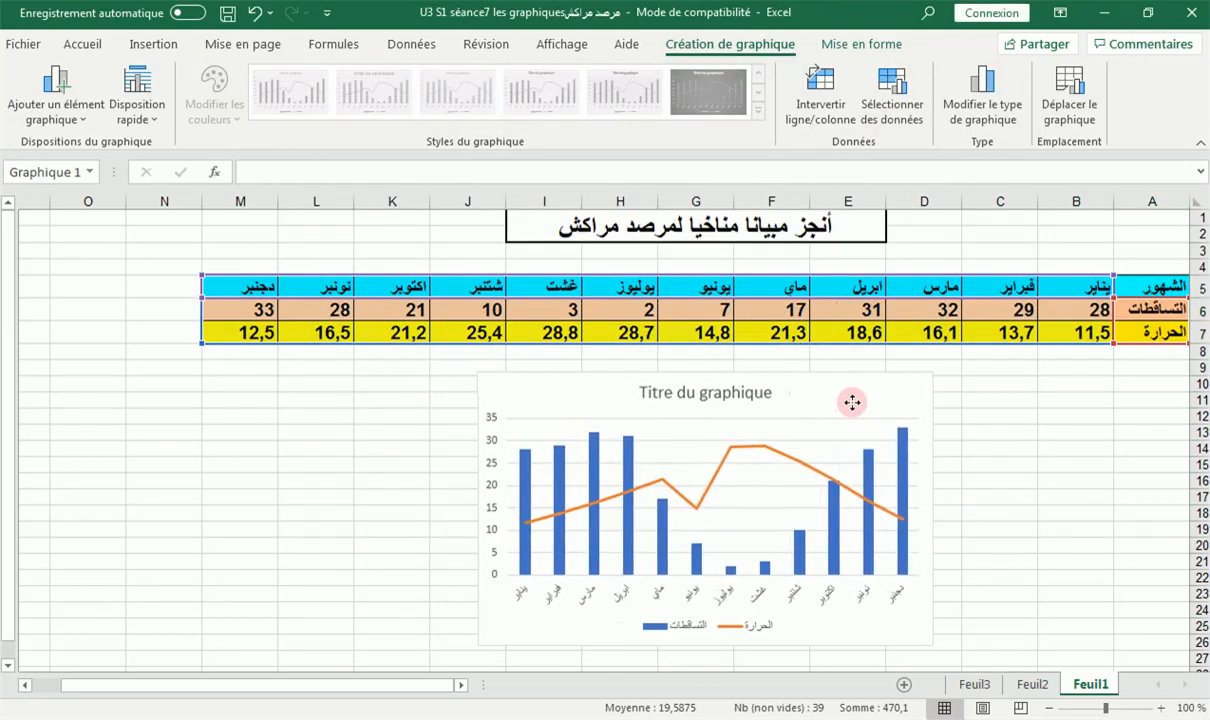
Replace the Arabic chart's placeholder title with "مرصد مراكش".
double_click(766, 393)
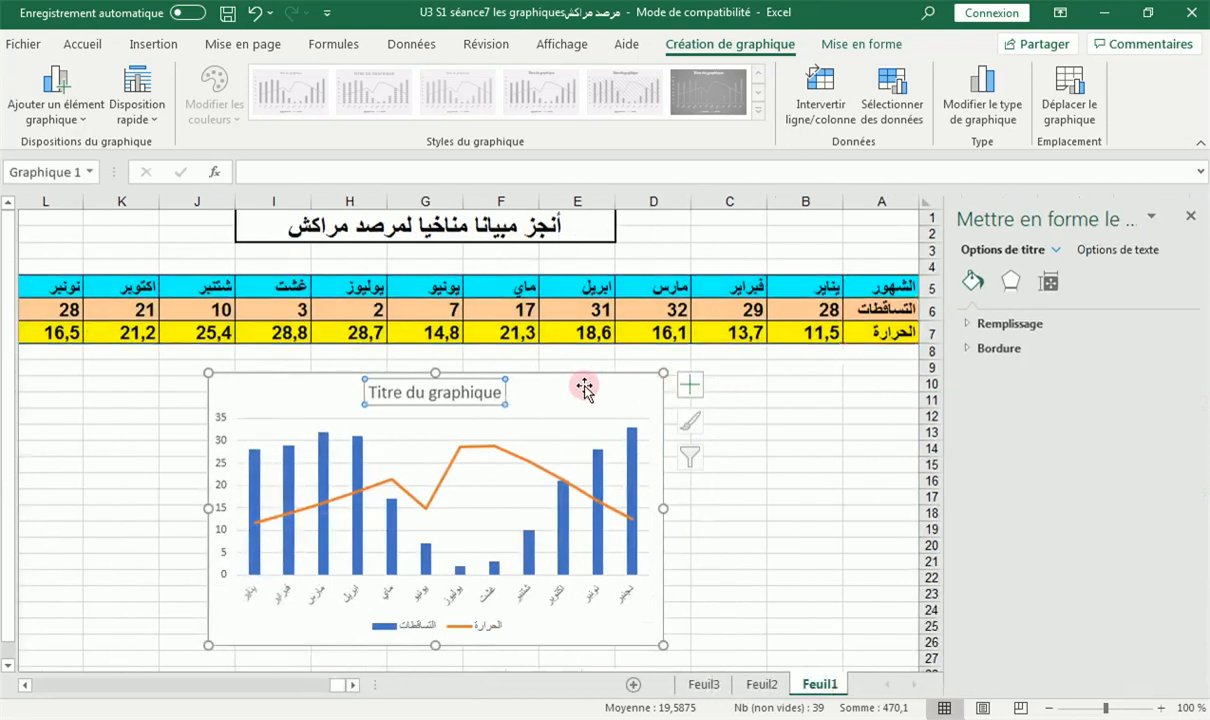
click(1189, 218)
drag(766, 391, 598, 391)
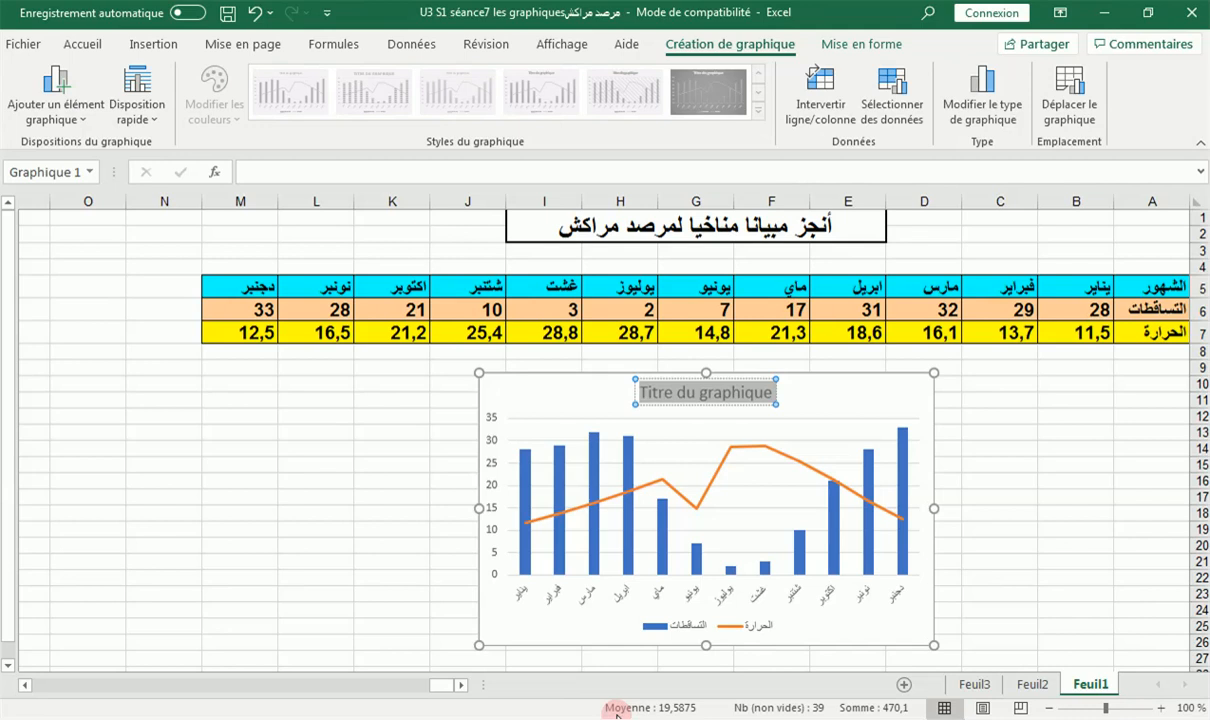
text(م)
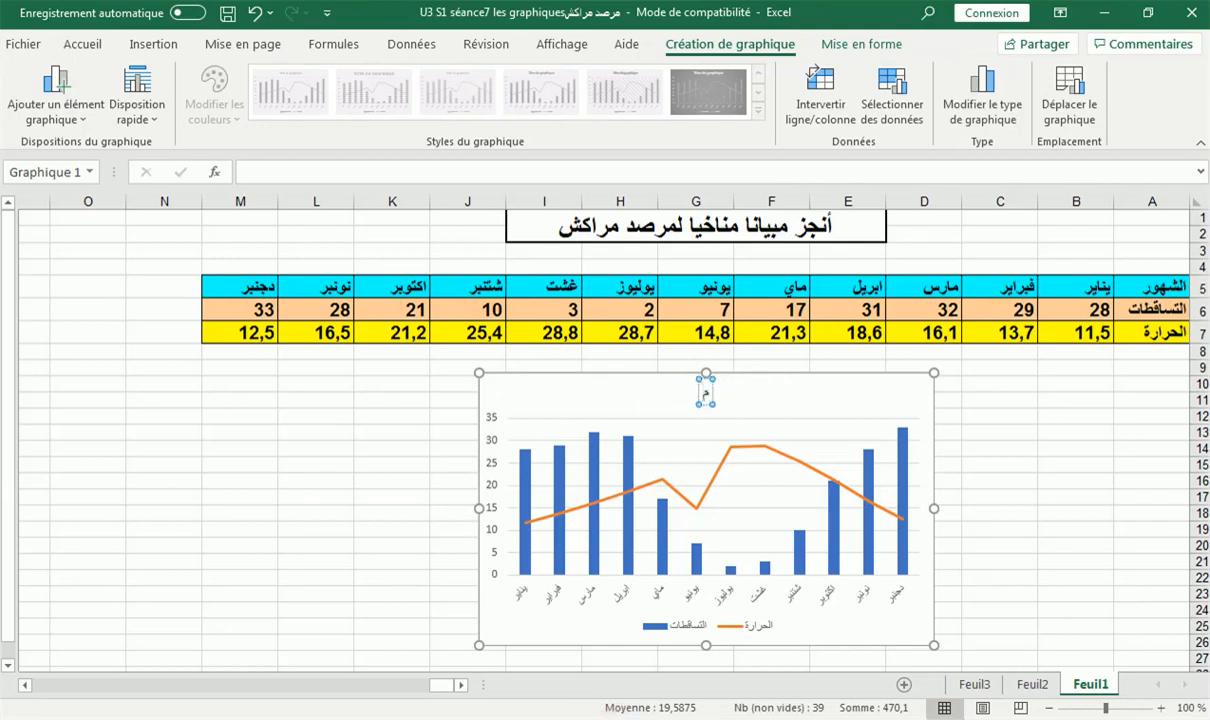
text(رض)
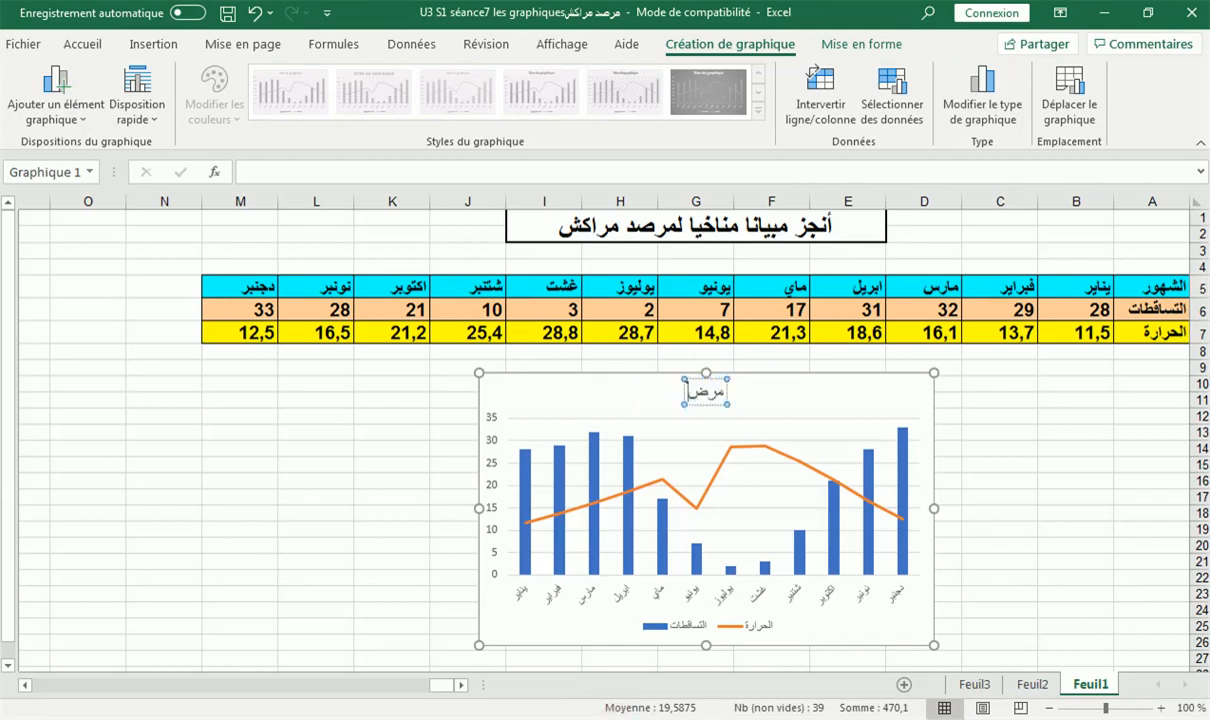
text(د مرا)
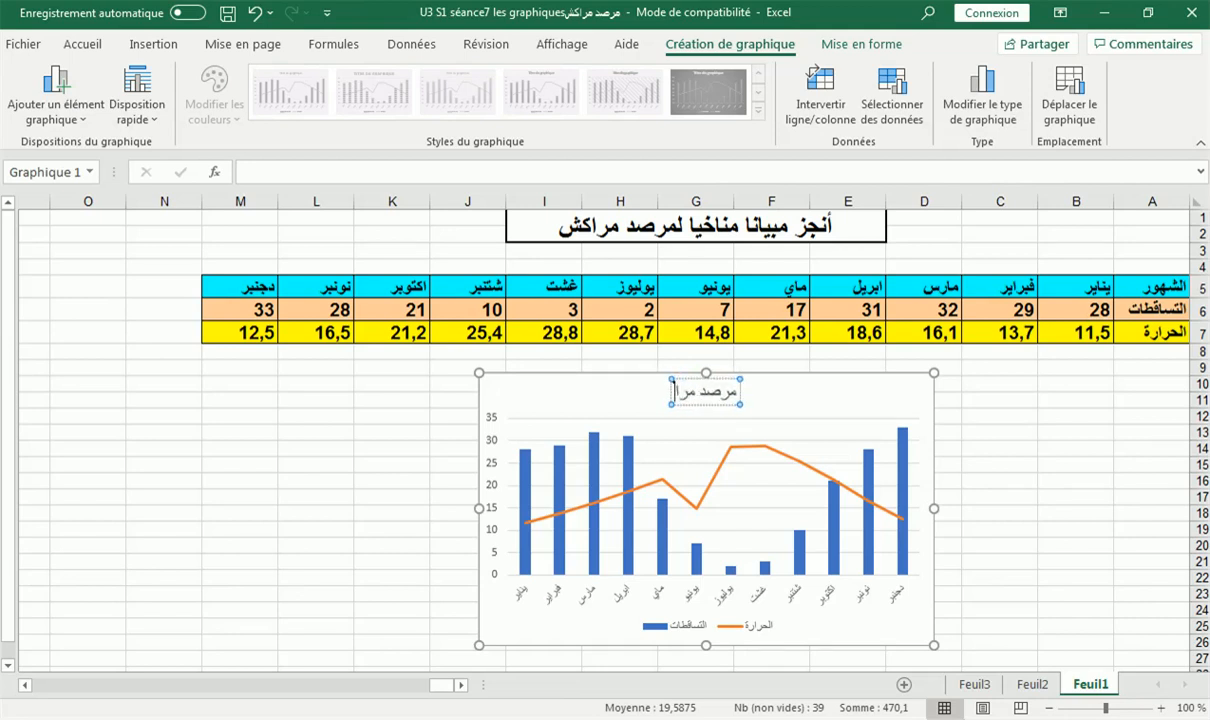
text(كش)
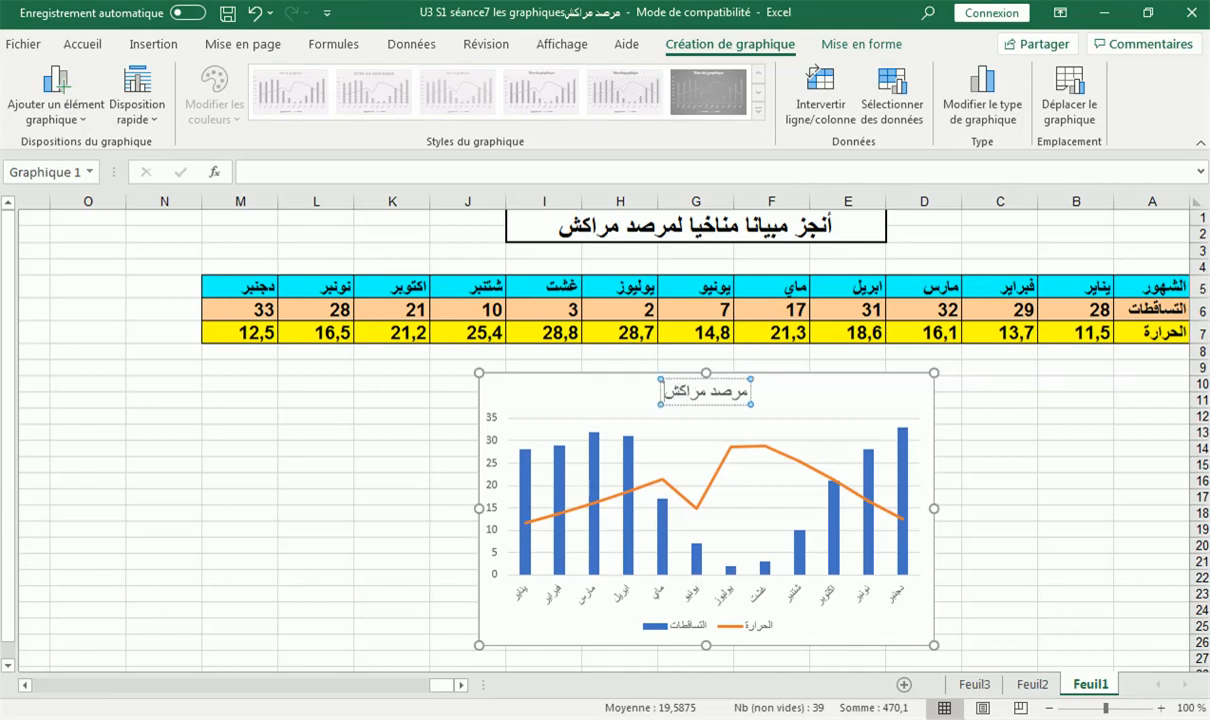
click(834, 389)
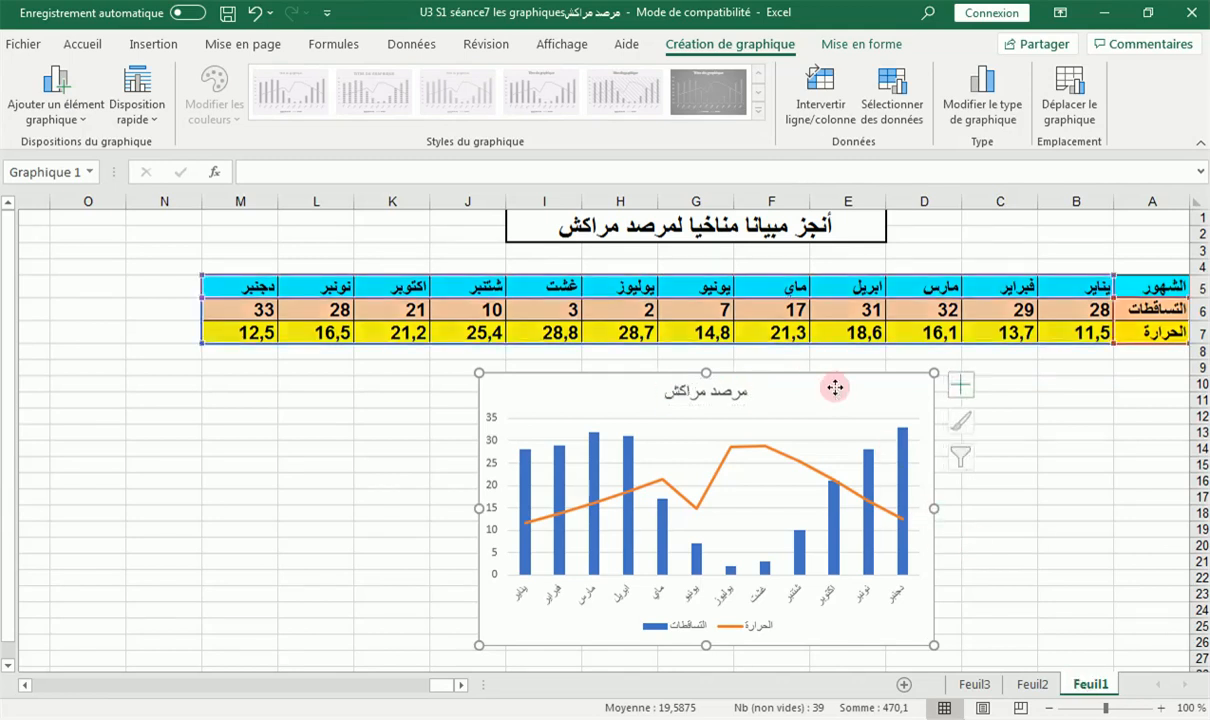
click(1036, 416)
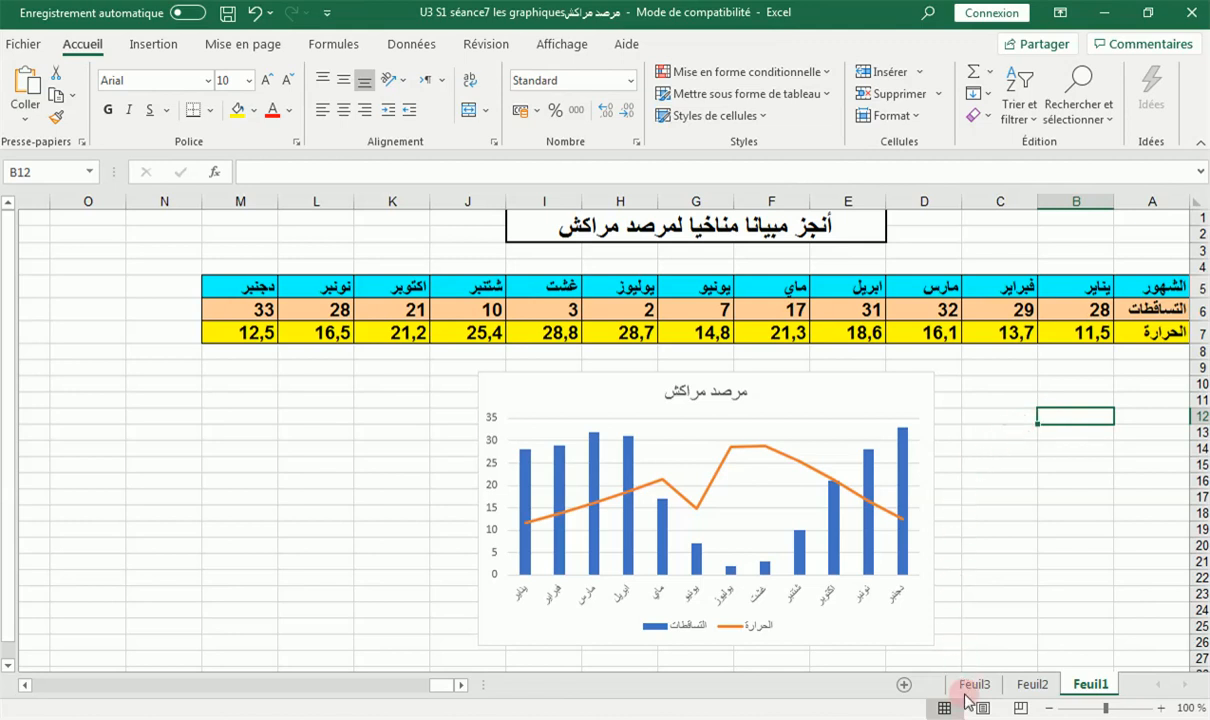
Switch to PDF-XChange Viewer to read the alternating-current exercise and its questions, and return to the exercise's workbook in Excel.
key(alt+Tab)
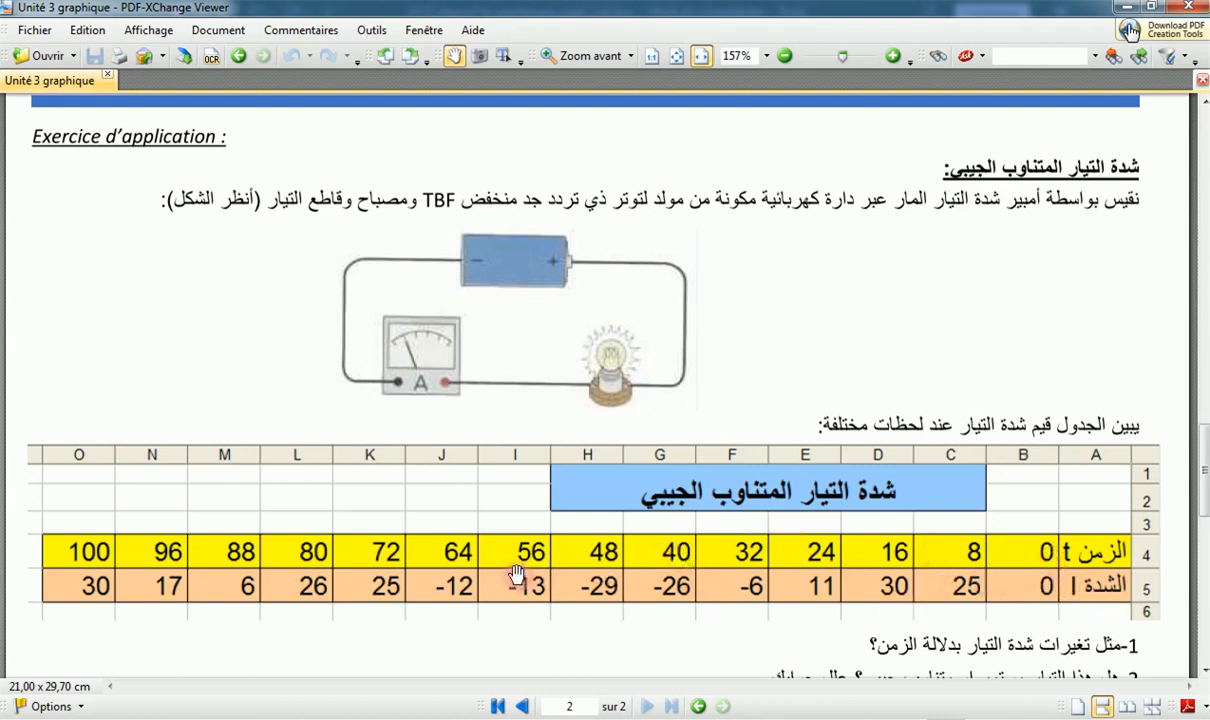
scroll(1204, 674, down, 1)
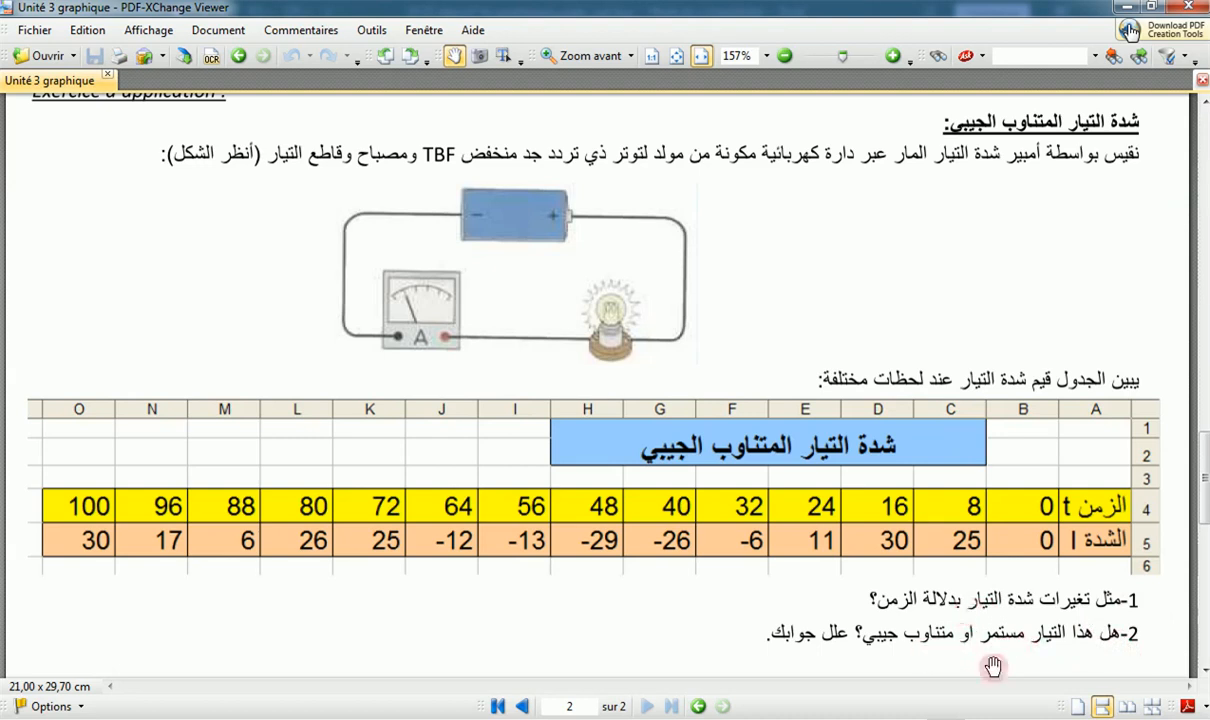
key(alt+Tab)
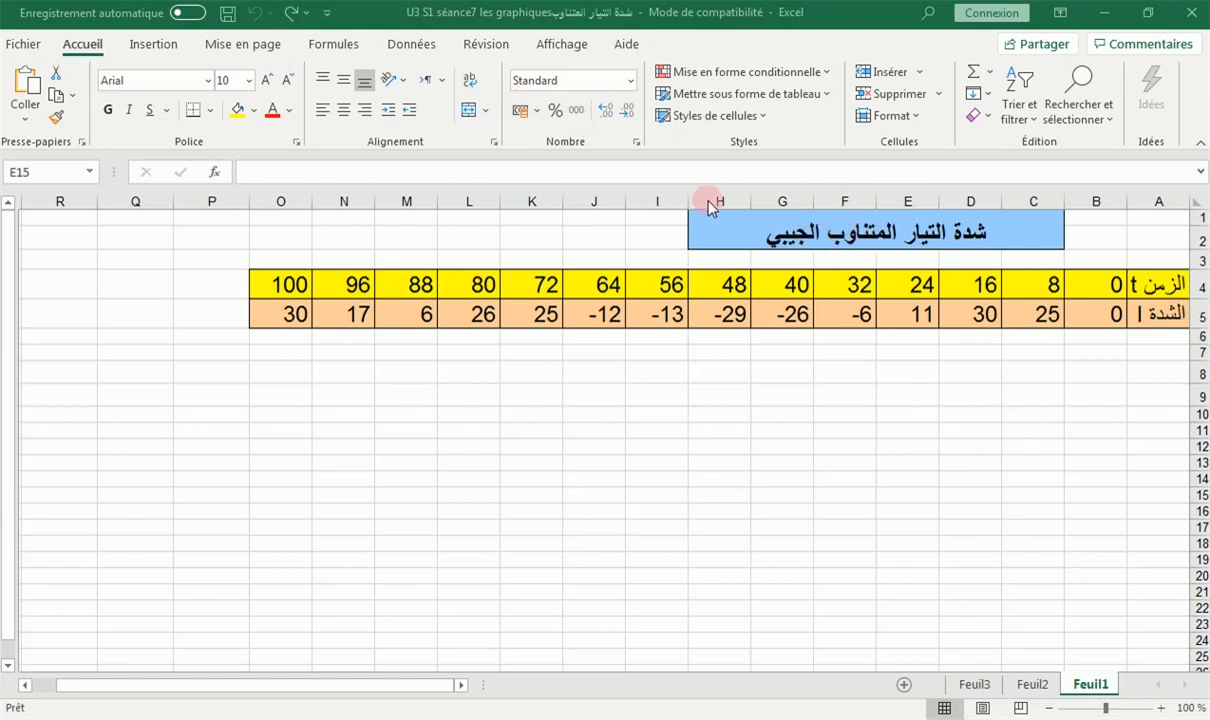
click(263, 46)
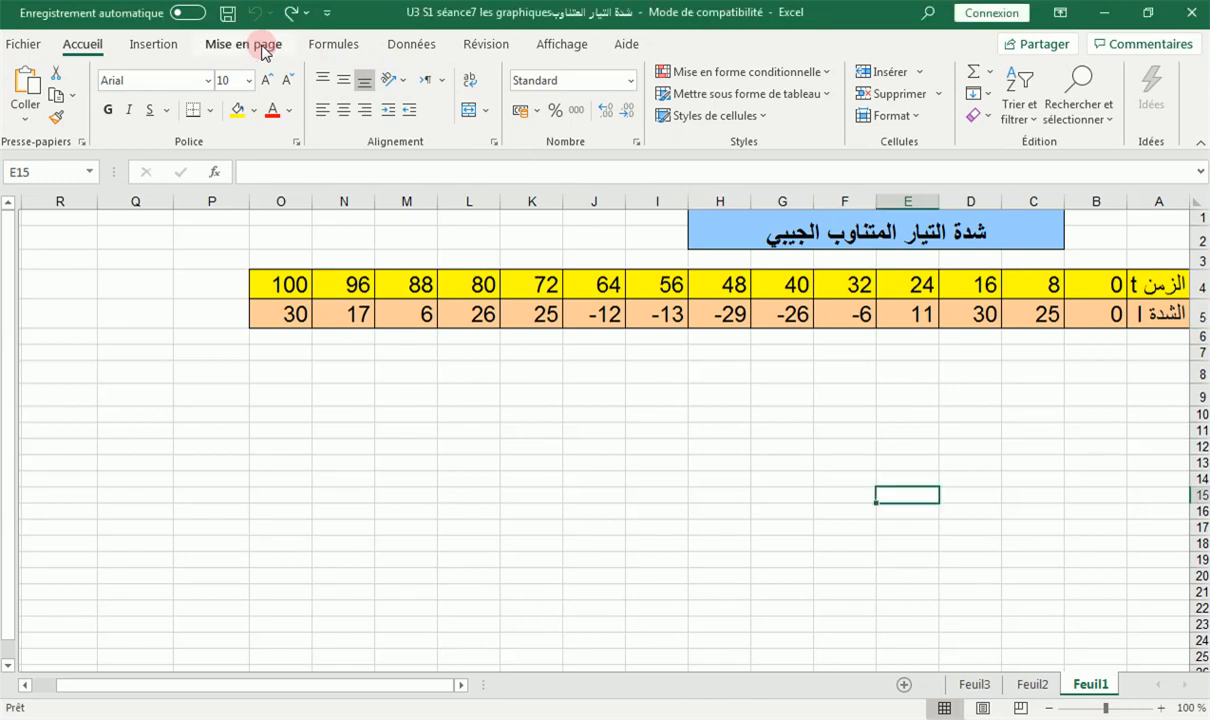
click(278, 46)
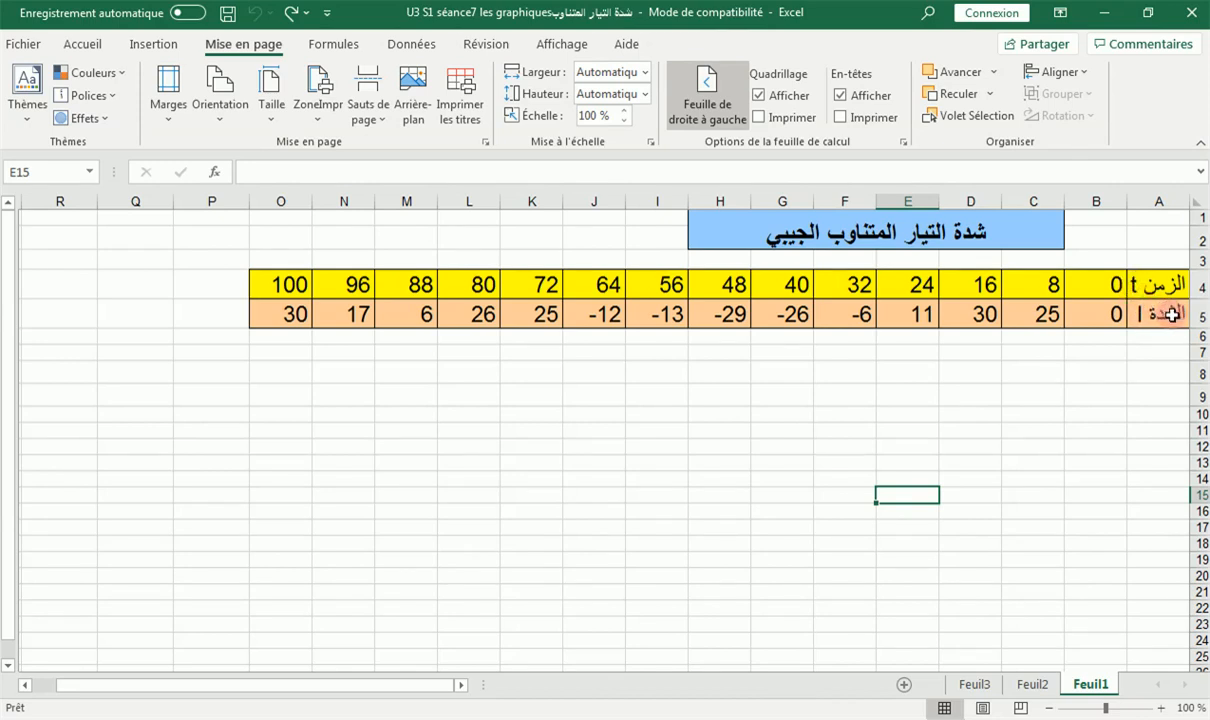
drag(1172, 315, 290, 311)
click(286, 309)
double_click(286, 309)
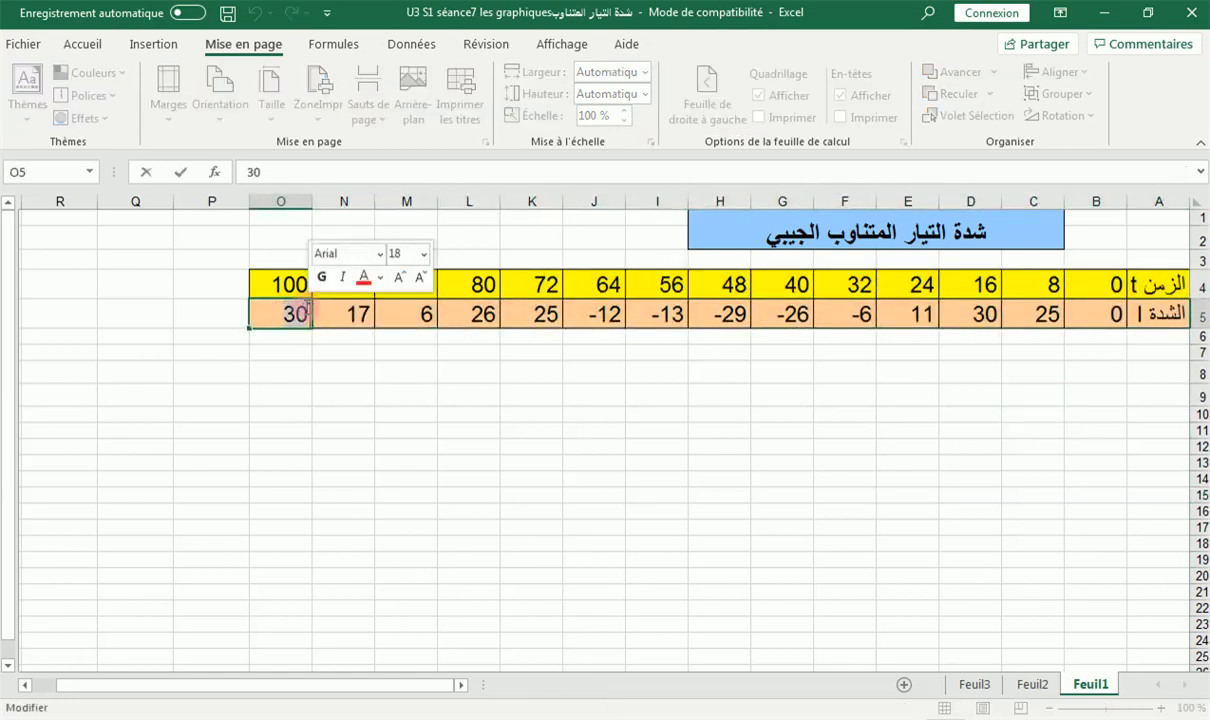
drag(1161, 309, 1010, 316)
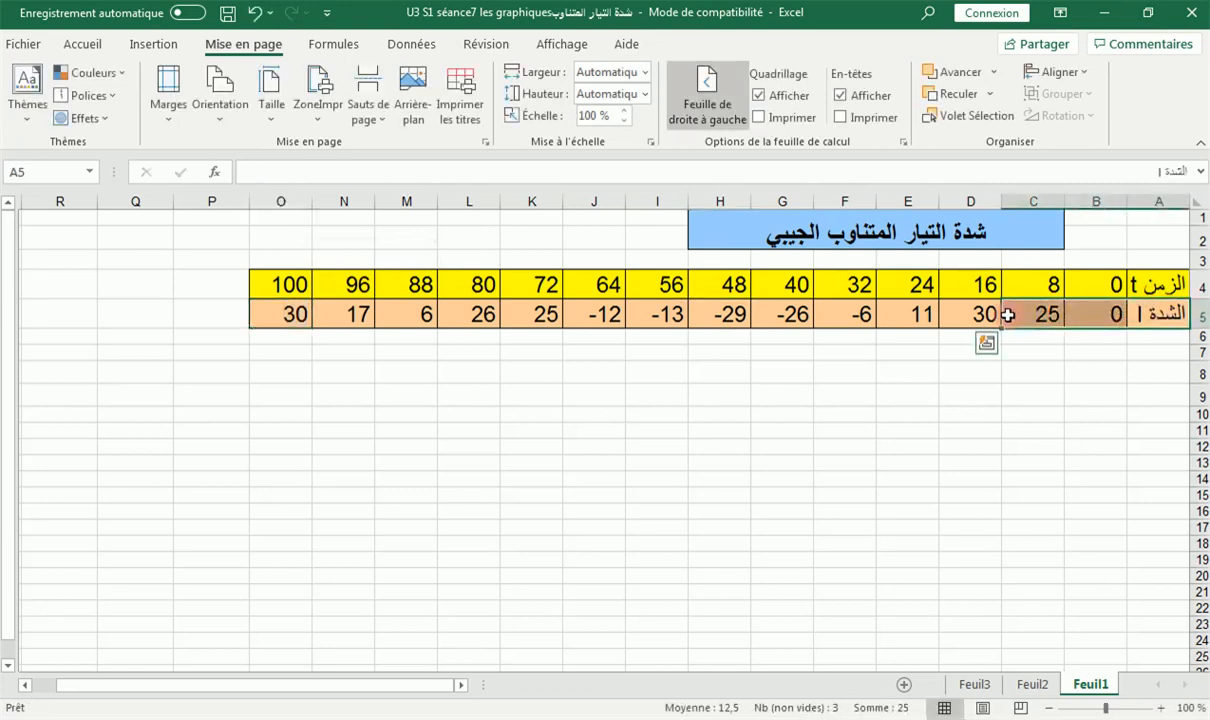
click(1139, 314)
Insert a Courbe line chart from the current intensity row A5:O5 and place it below the table.
drag(1137, 314, 271, 300)
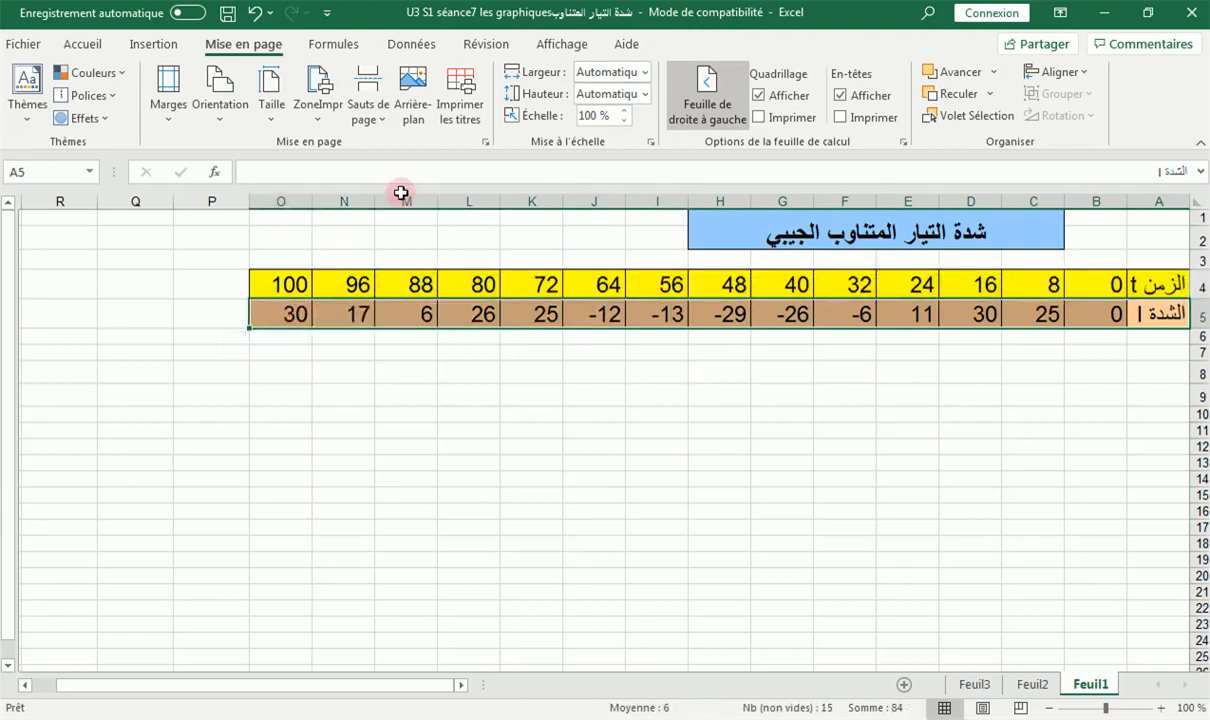
click(150, 44)
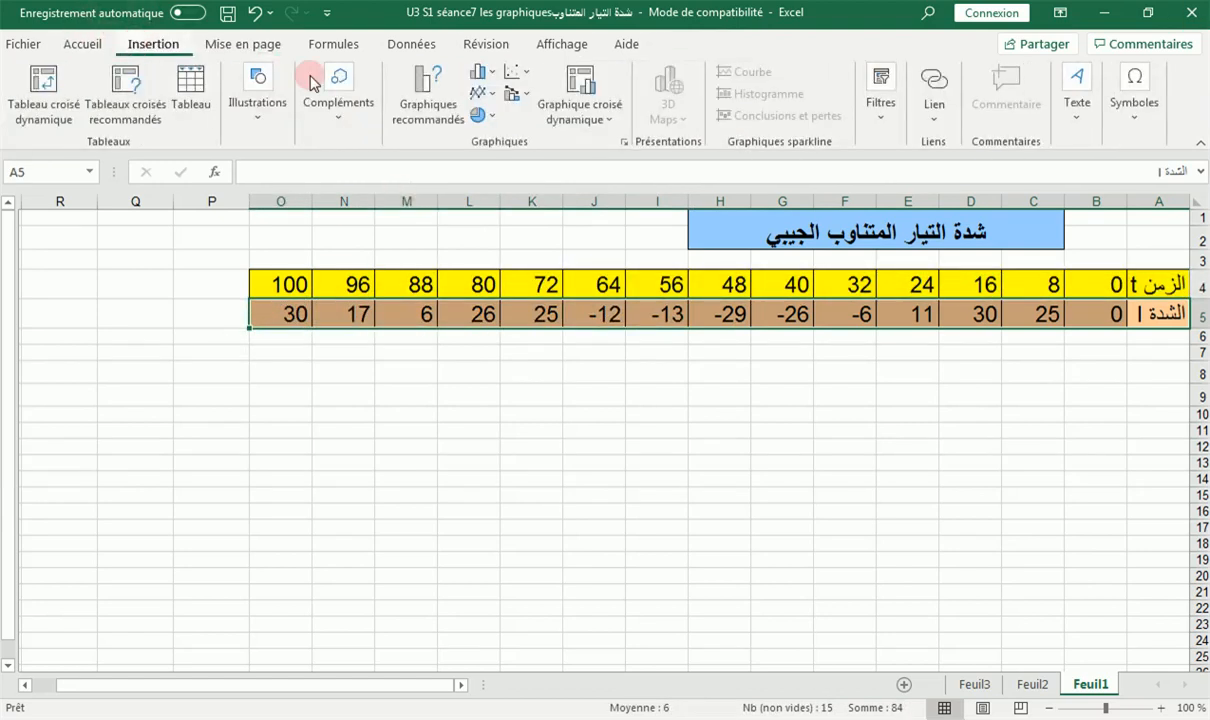
click(624, 142)
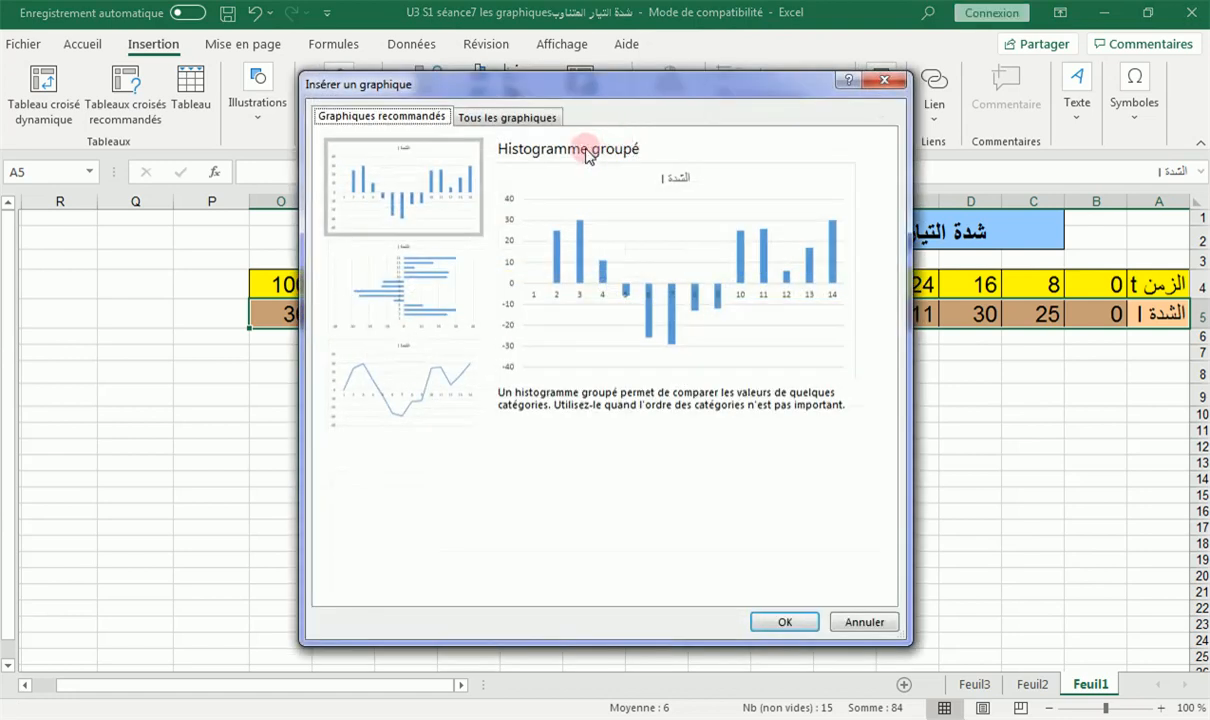
click(502, 117)
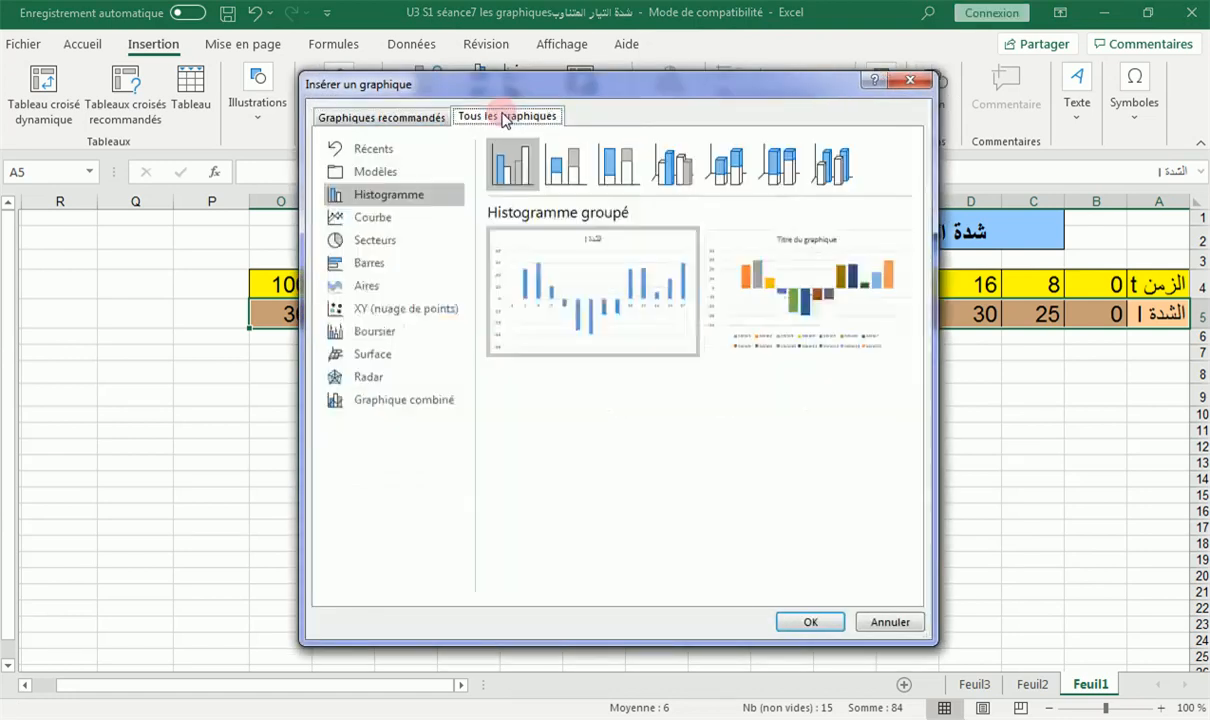
click(362, 219)
mouse_move(600, 320)
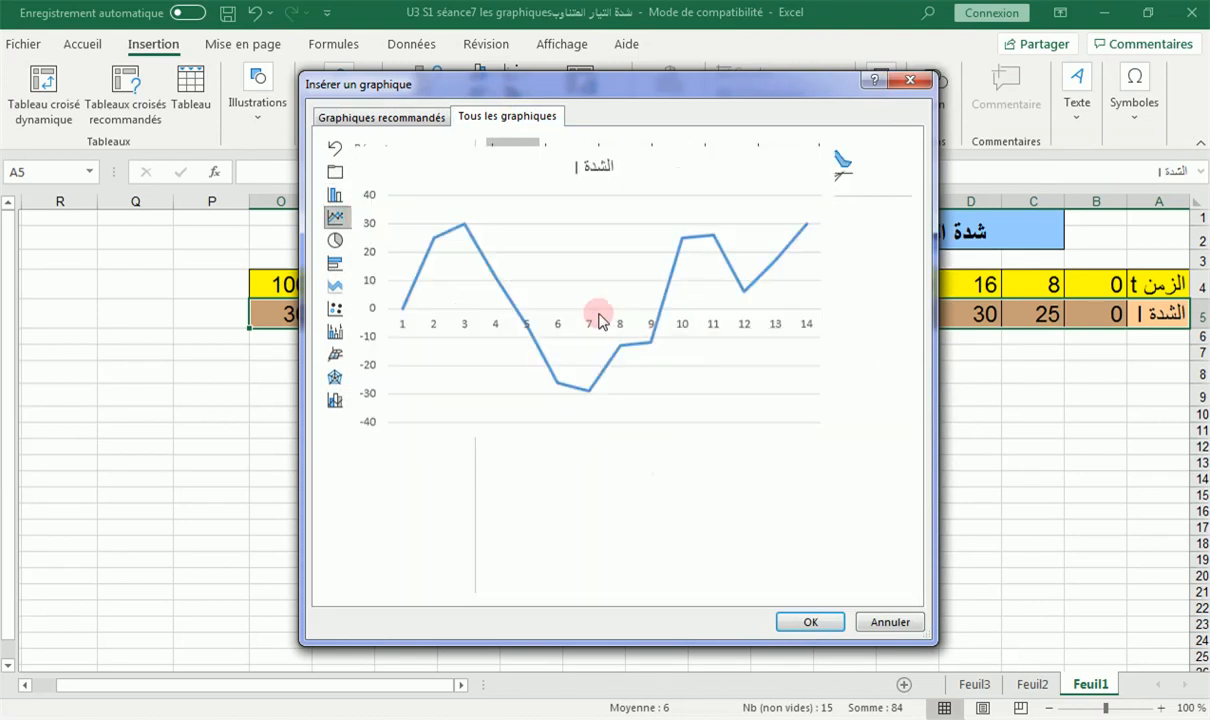
click(806, 621)
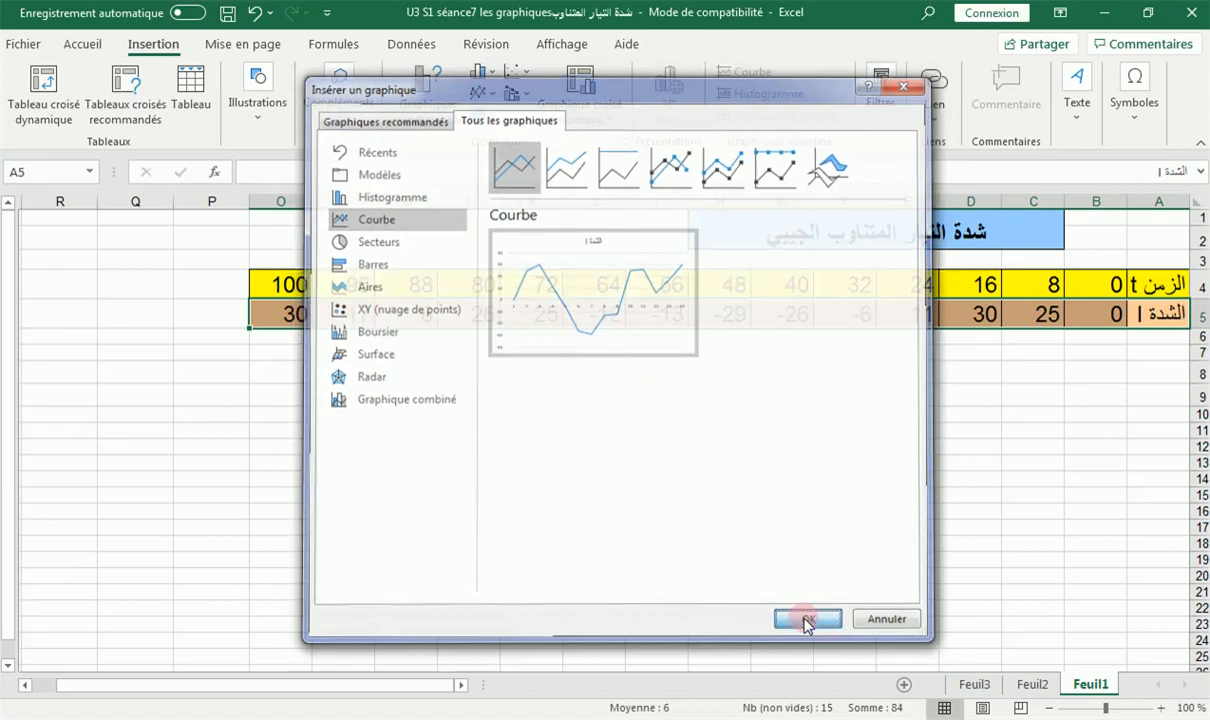
drag(711, 335, 738, 404)
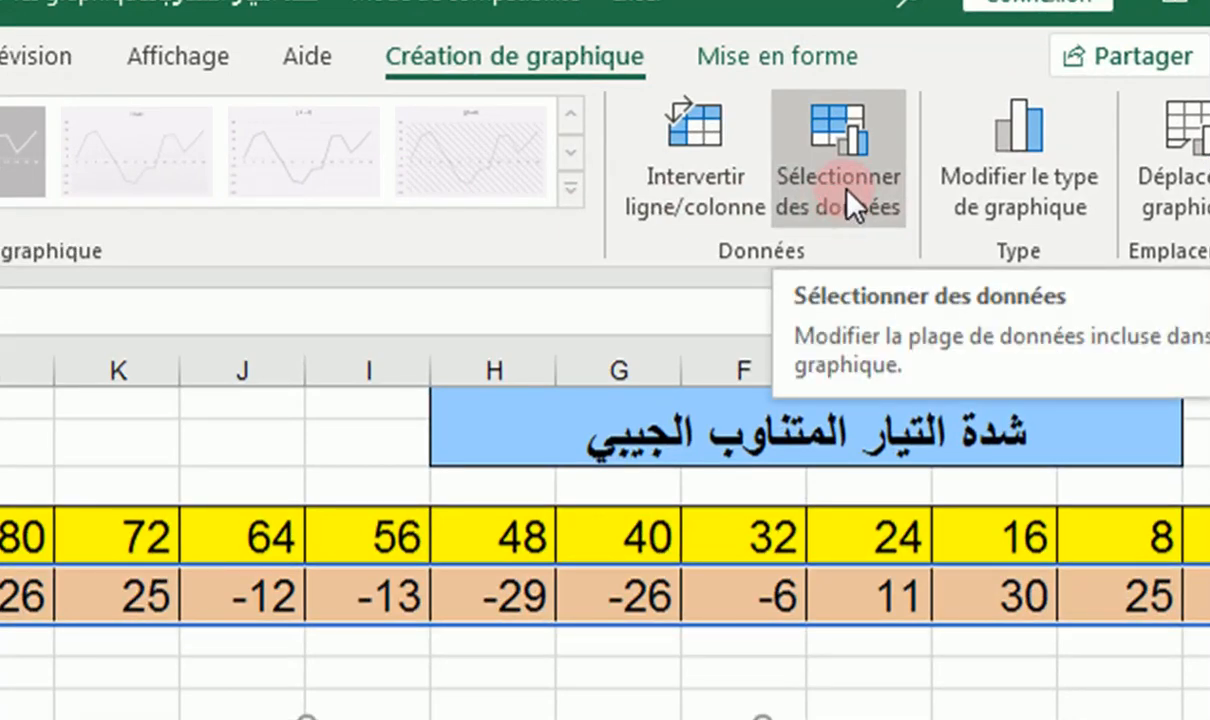
Set the line chart's horizontal axis labels to the time row, Feuil1 A4:O4.
click(847, 195)
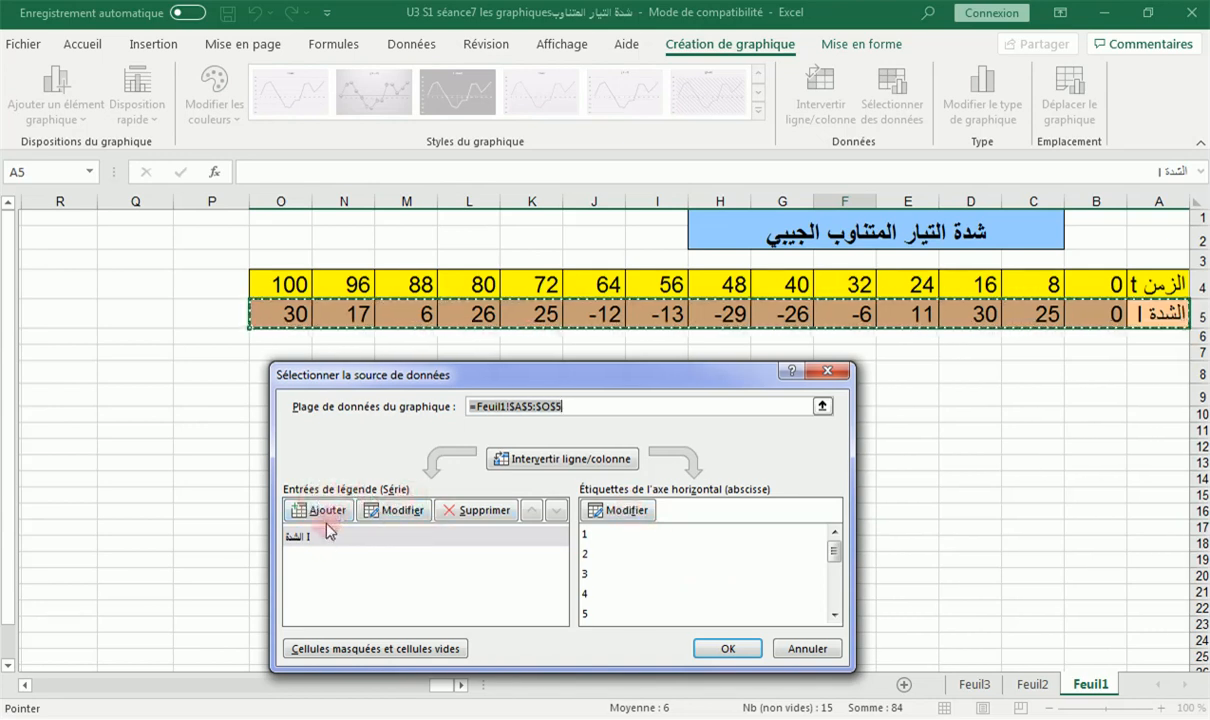
click(635, 510)
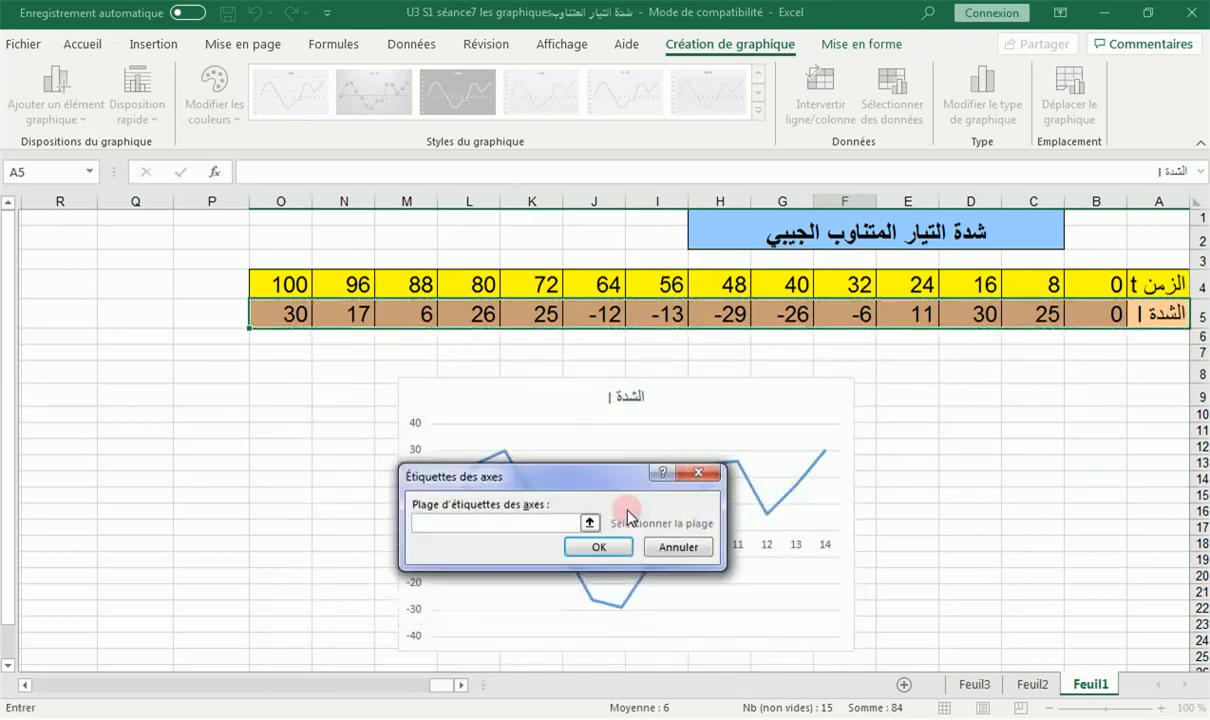
drag(1155, 283, 1090, 285)
drag(726, 286, 276, 278)
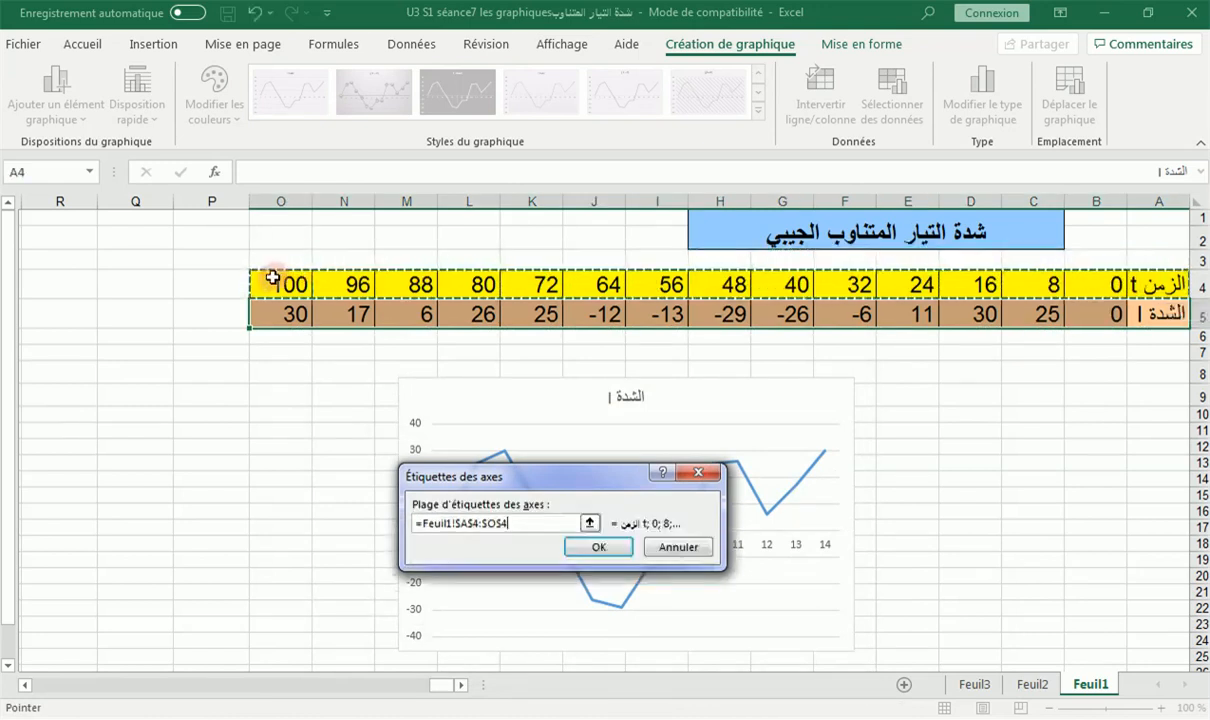
click(596, 549)
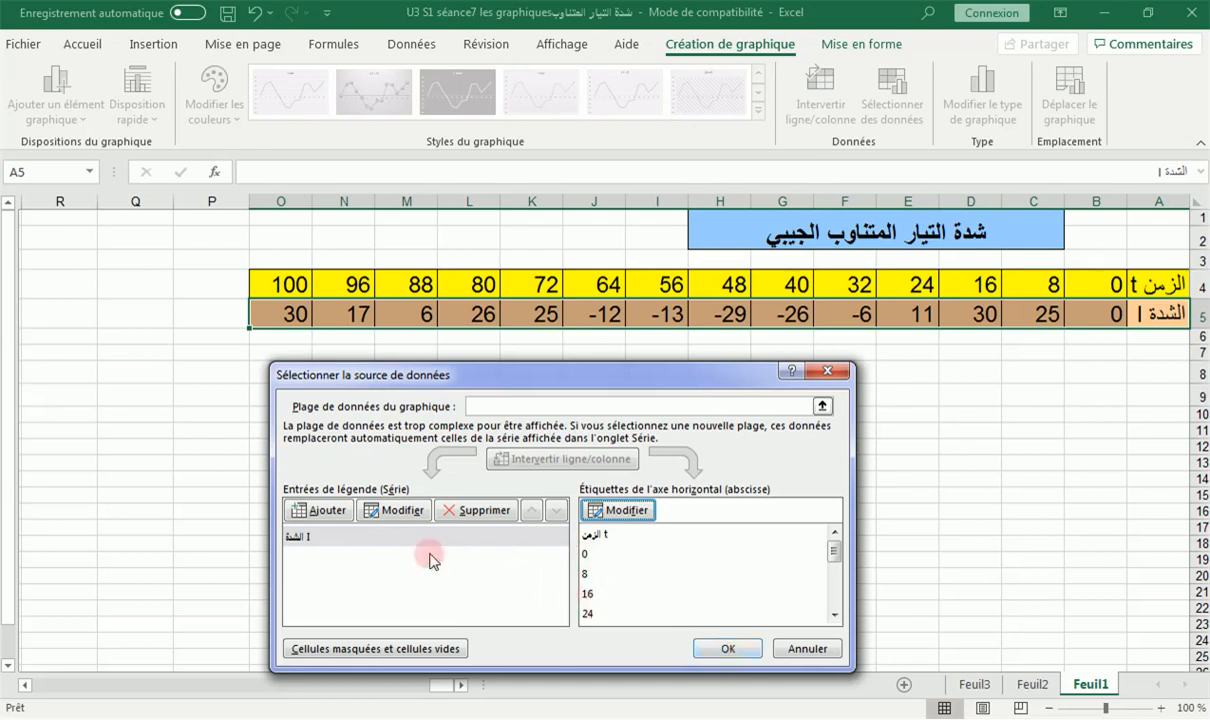
click(736, 650)
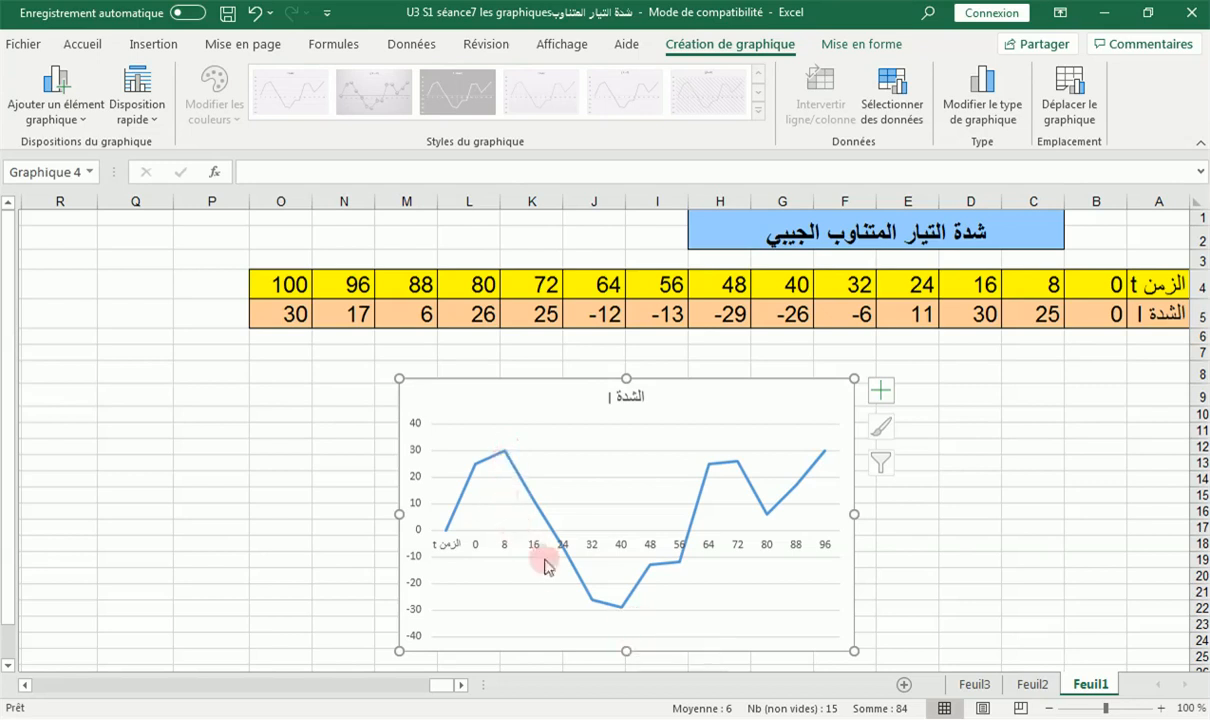
mouse_move(620, 603)
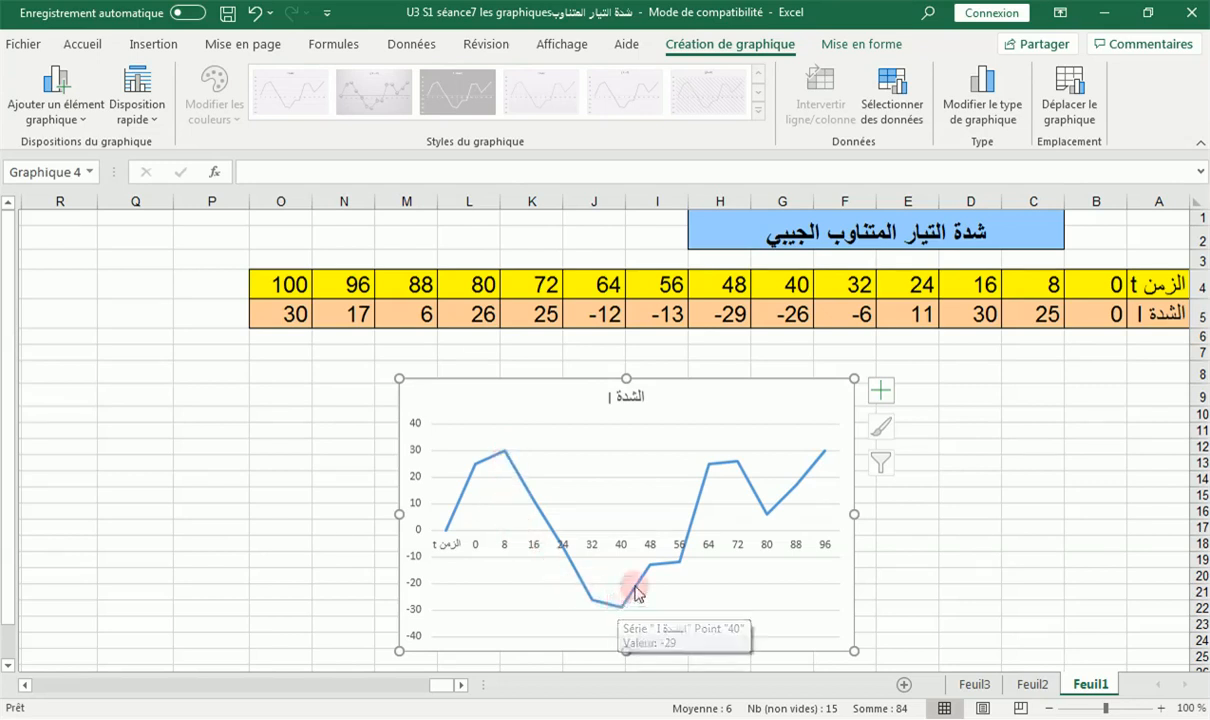